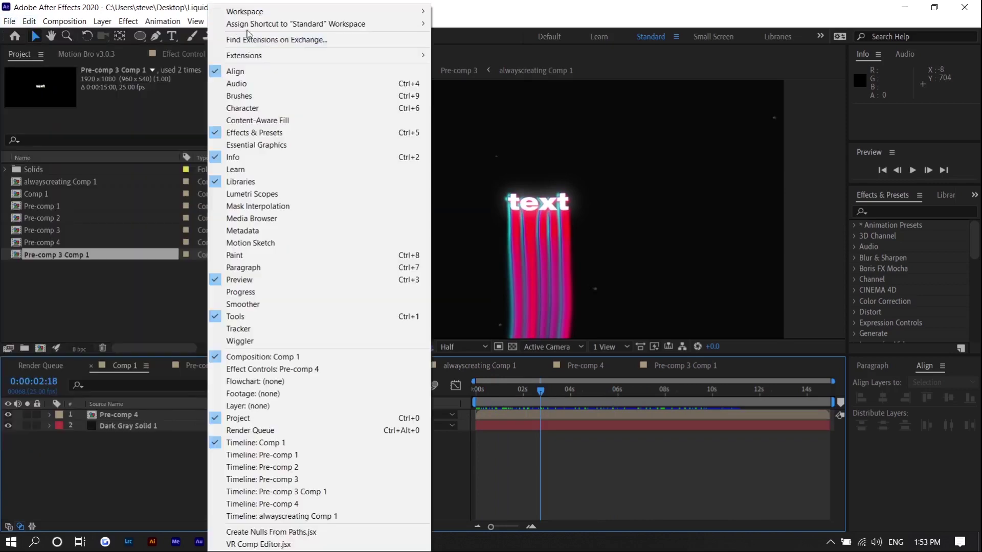
Start a new project and create a 1920×1080 composition named Comp 1
mouse_move(129, 21)
mouse_move(9, 21)
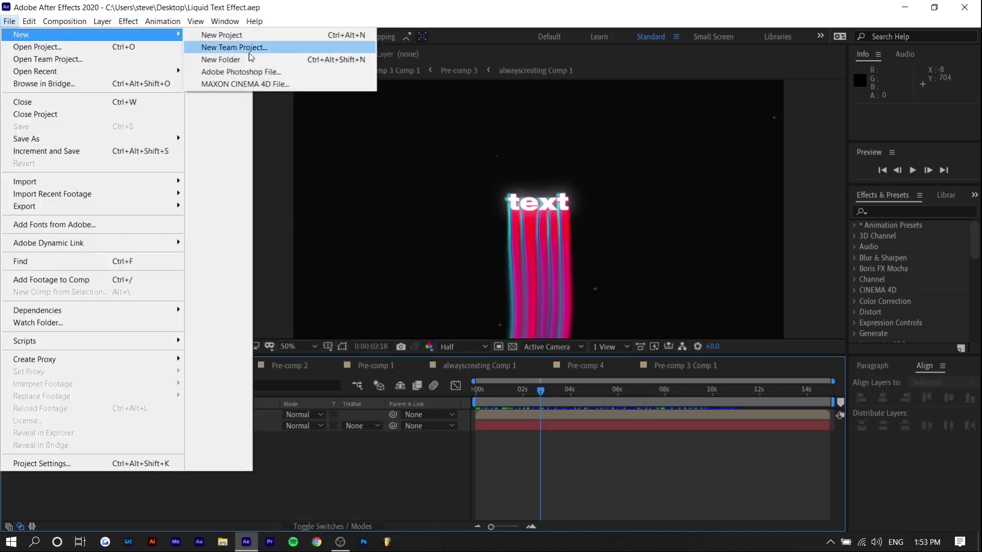
left_click(220, 33)
left_click(494, 223)
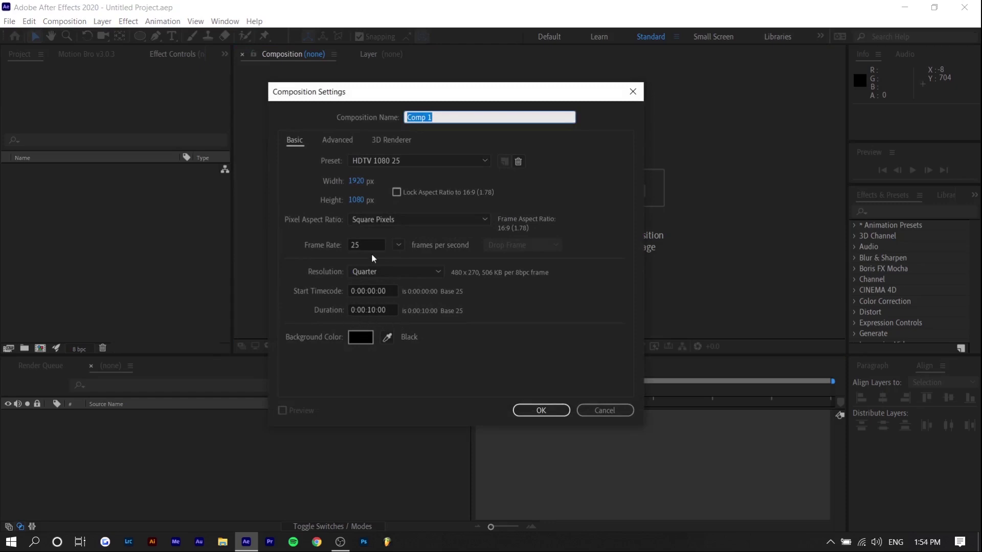
left_click(525, 408)
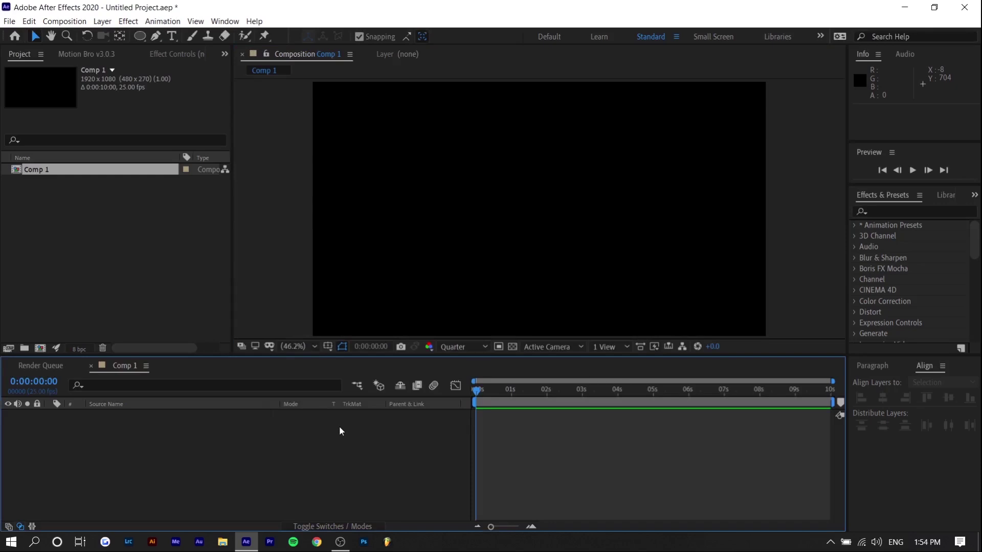
Add a text layer reading 'CREATE' to Comp 1
right_click(340, 429)
mouse_move(471, 309)
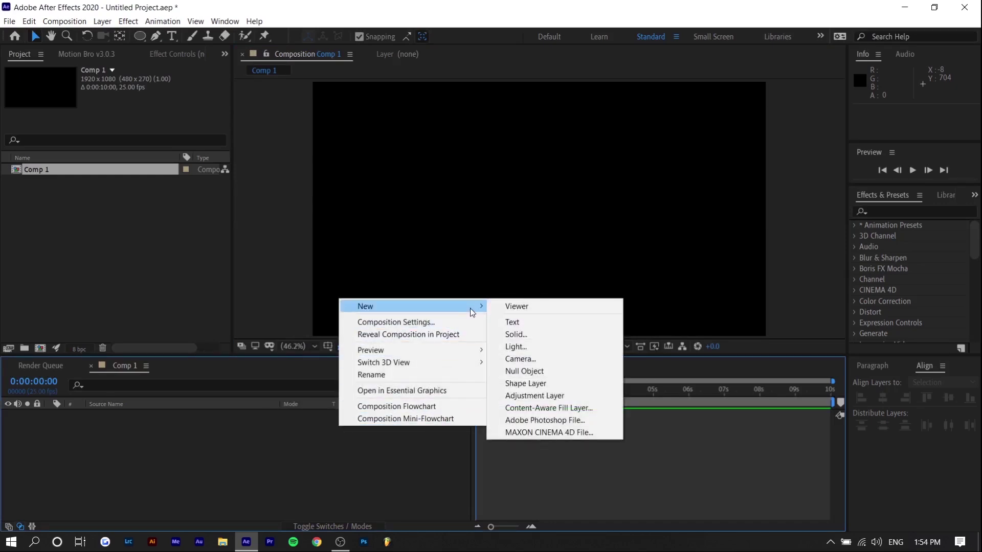
left_click(562, 324)
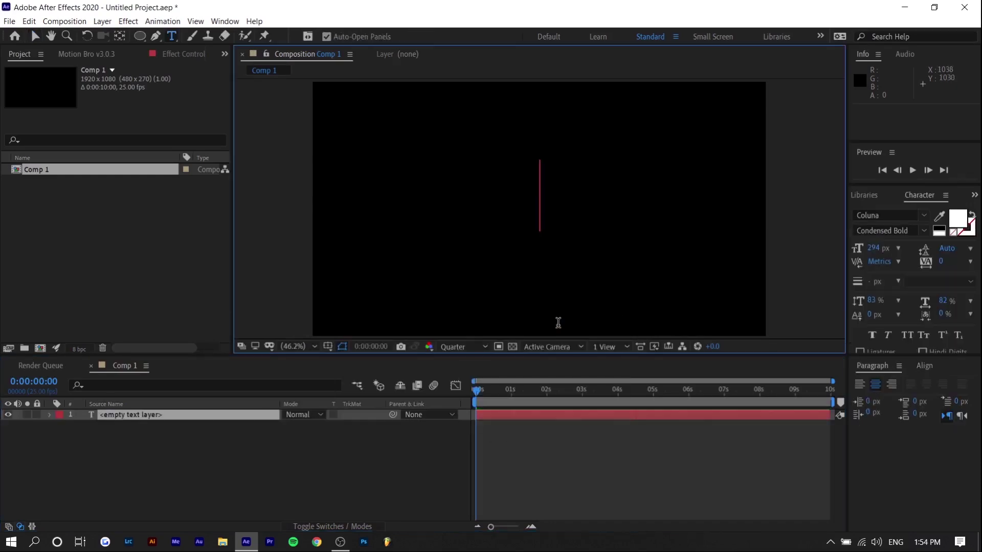
type("CREATE")
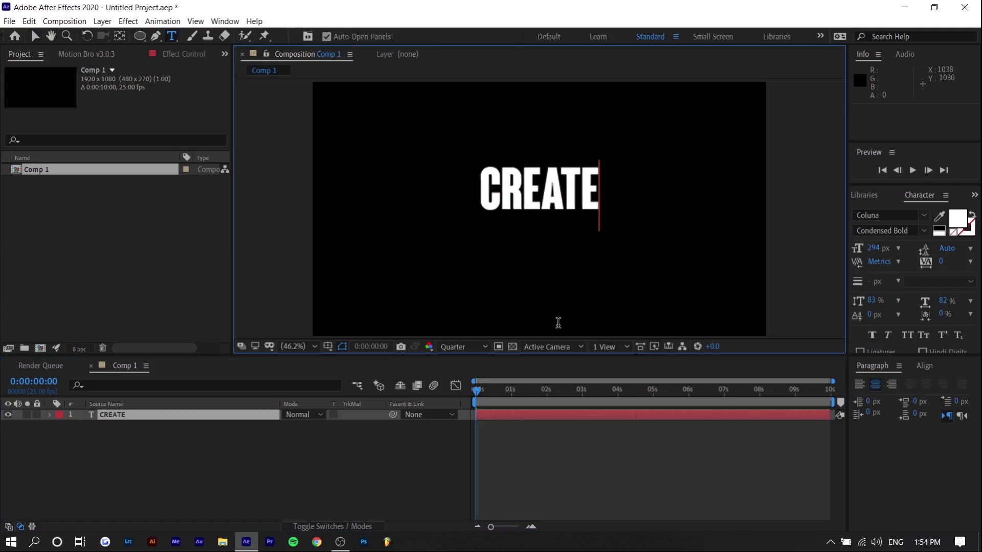
Centre the CREATE text horizontally and vertically in the frame
left_click(923, 366)
left_click(881, 398)
key("Caps_Lock")
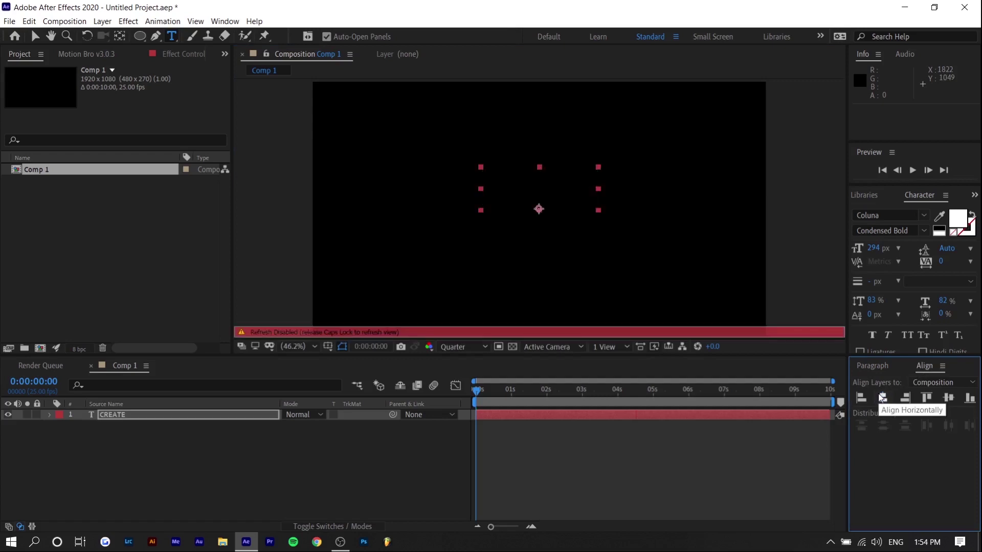
left_click(945, 400)
key("Caps_Lock")
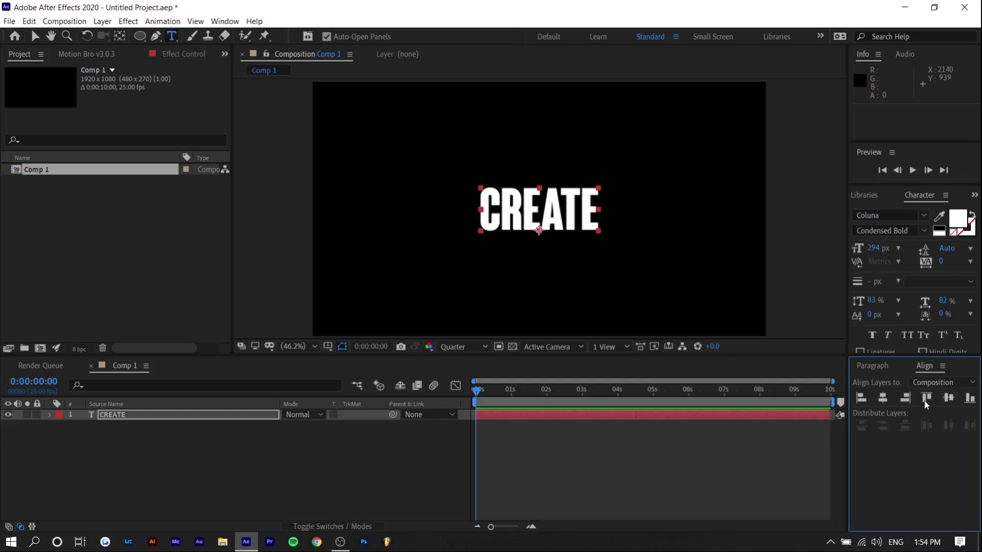
left_click(226, 21)
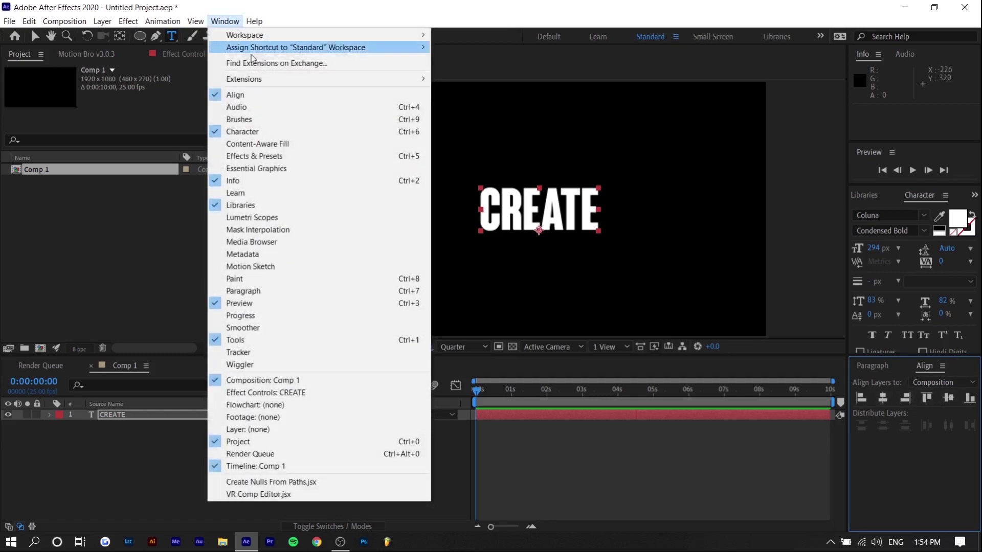
Pre-compose the CREATE text layer into CREATE Comp 1
left_click(585, 427)
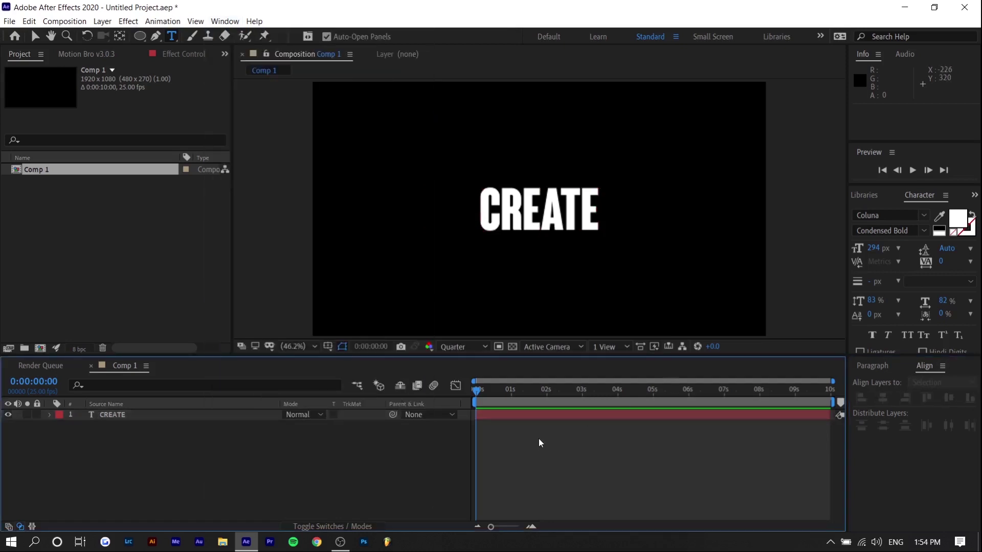
right_click(123, 414)
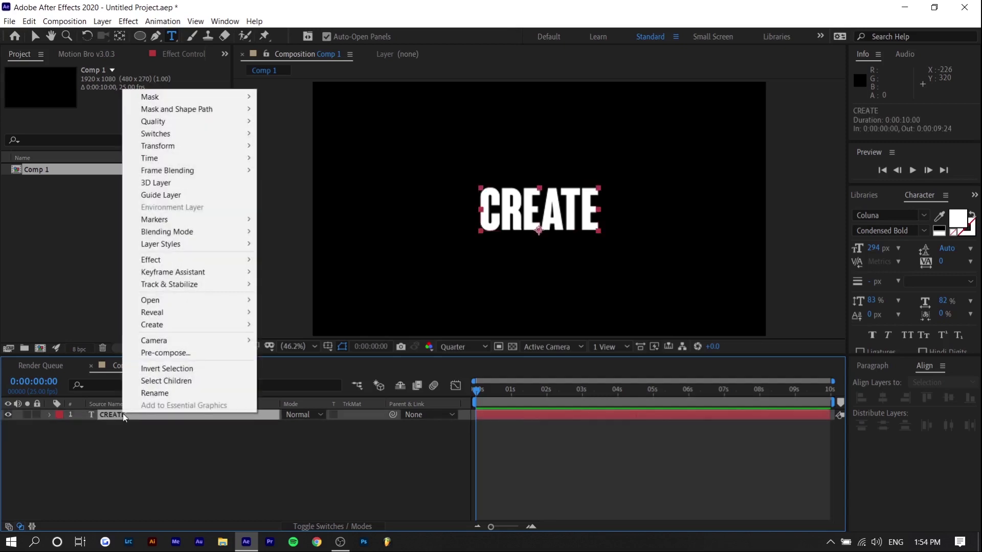
left_click(175, 353)
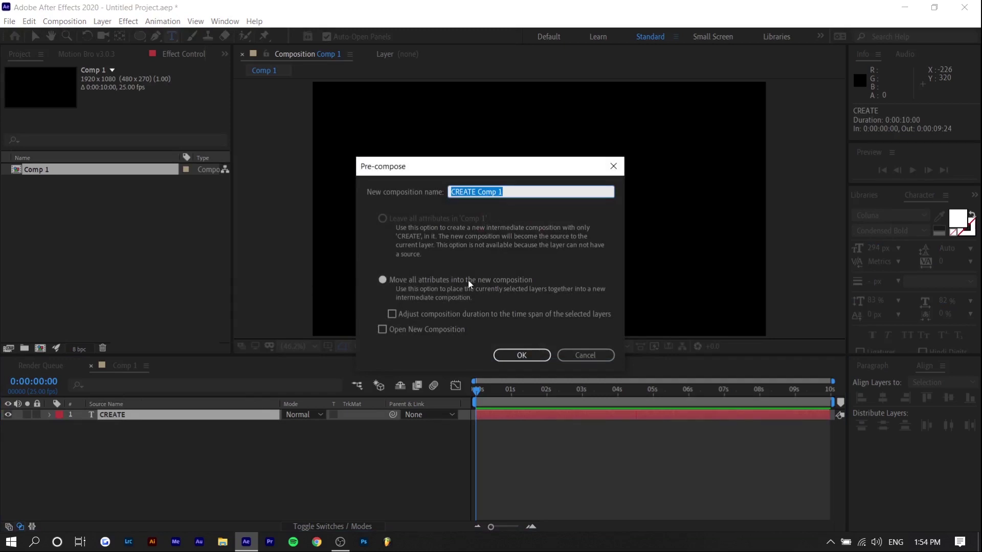
left_click(521, 355)
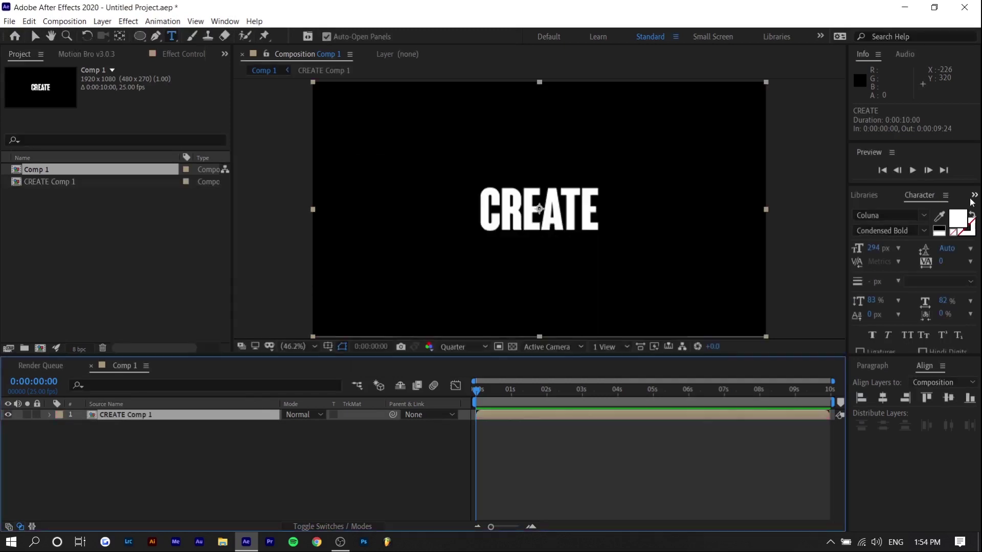
Apply CC Scale Wipe to CREATE Comp 1 and scrub Stretch into diagonal streaks
left_click(974, 196)
left_click(960, 209)
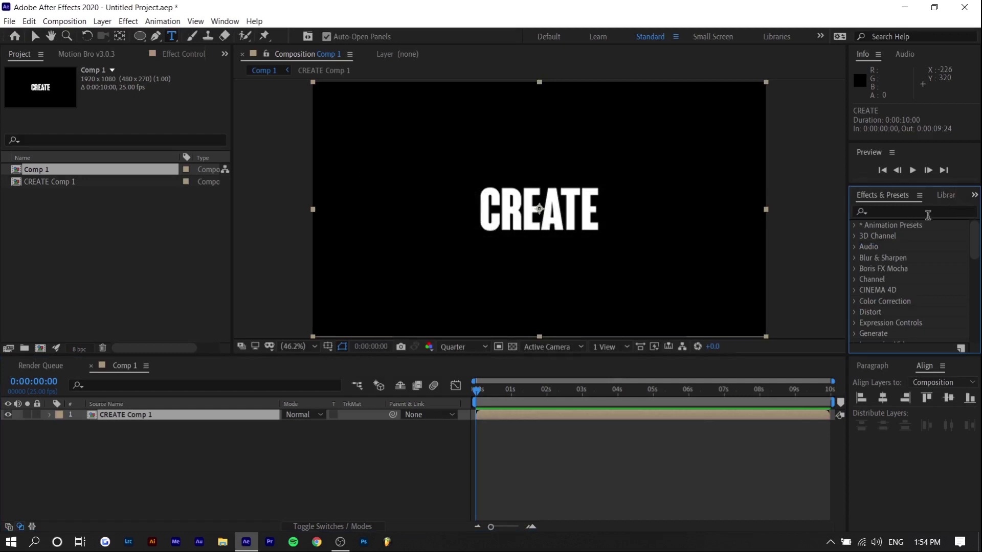
left_click(926, 210)
type("scale w")
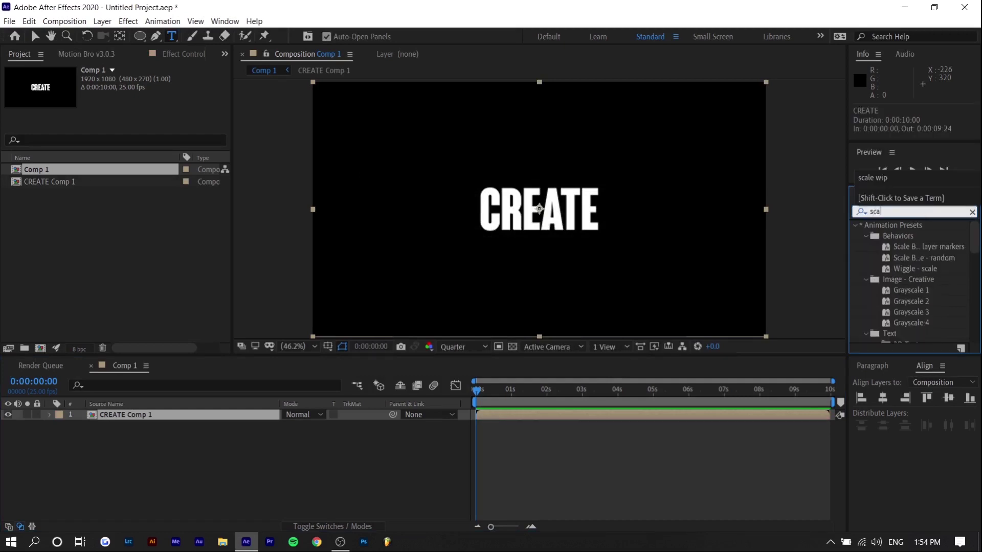
left_click_drag(905, 280, 495, 417)
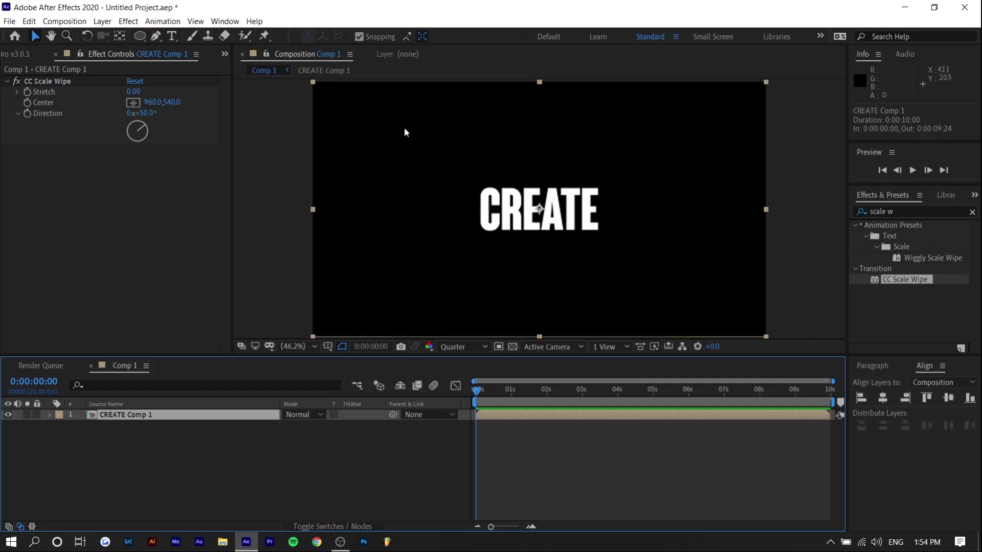
mouse_move(139, 96)
left_mouse_down()
mouse_move(120, 97)
mouse_move(149, 96)
mouse_move(128, 96)
mouse_move(137, 116)
left_mouse_up()
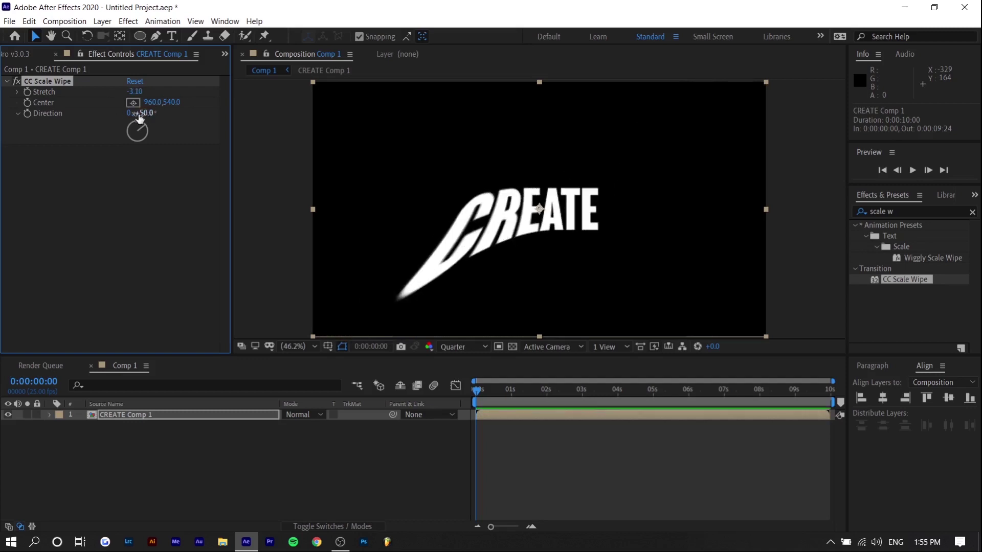
Set the CC Scale Wipe Direction to 0° so the streaks run straight down
left_click(148, 114)
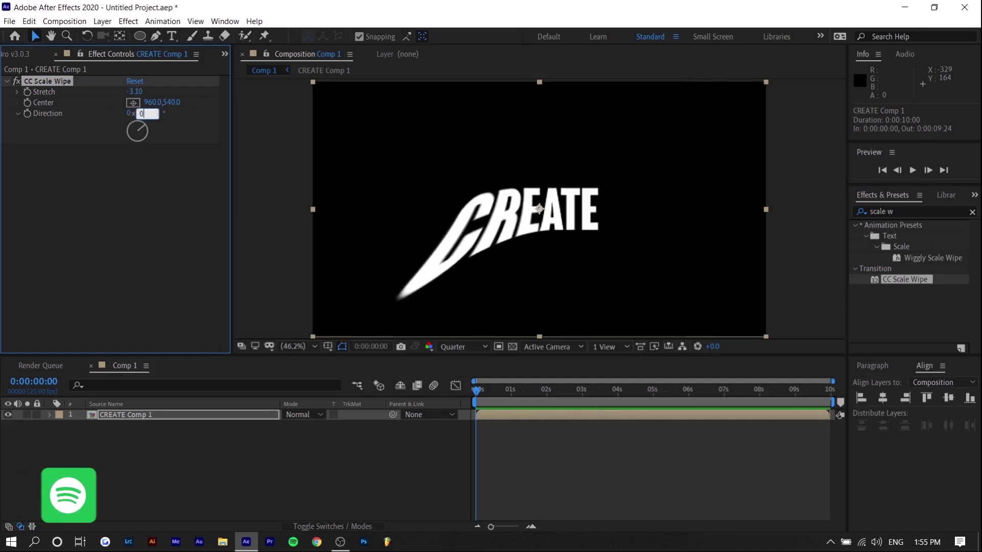
type("0")
key("Return")
left_click_drag(135, 92, 3, 109)
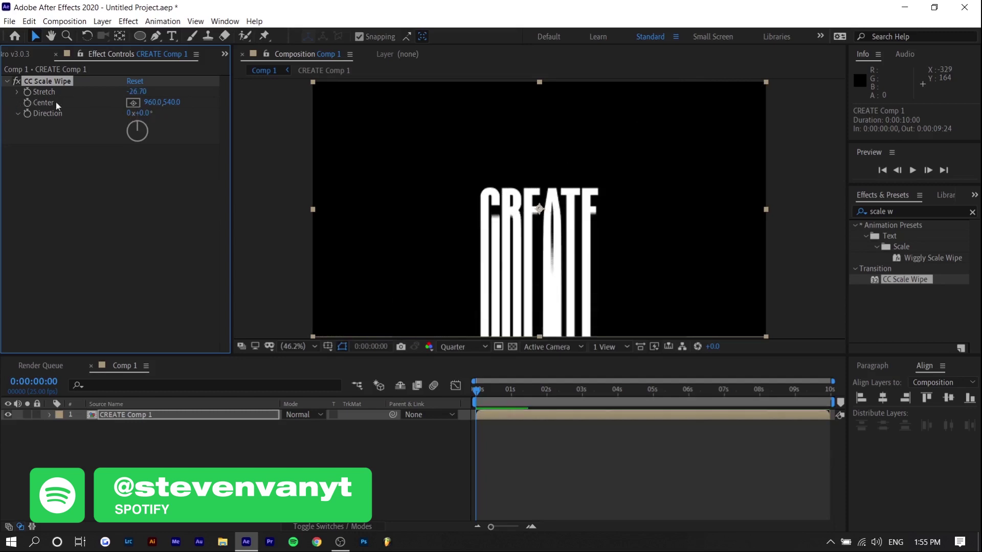
Set Stretch to -77.60 and move the wipe Center to about 981.6, 609.3
left_click(135, 92)
type("22.6")
key("Return")
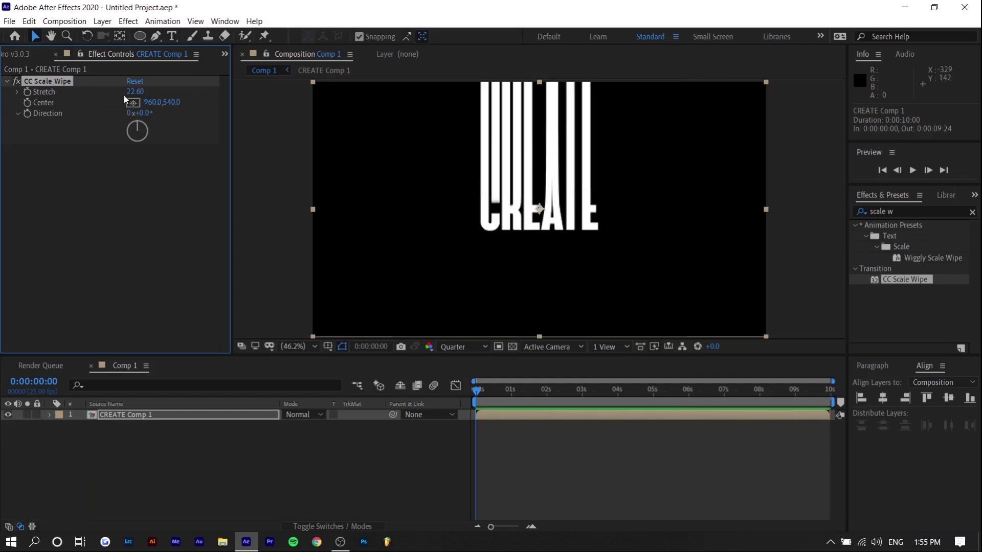
mouse_move(132, 98)
left_mouse_down()
mouse_move(386, 92)
mouse_move(711, 108)
mouse_move(77, 153)
left_mouse_up()
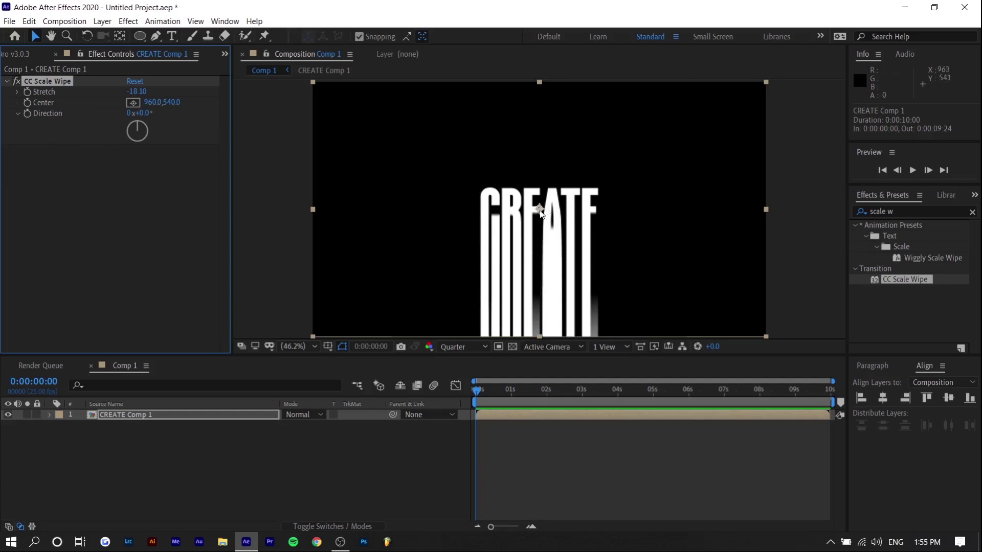
mouse_move(540, 214)
left_mouse_down()
mouse_move(537, 231)
mouse_move(550, 193)
mouse_move(549, 226)
left_mouse_up()
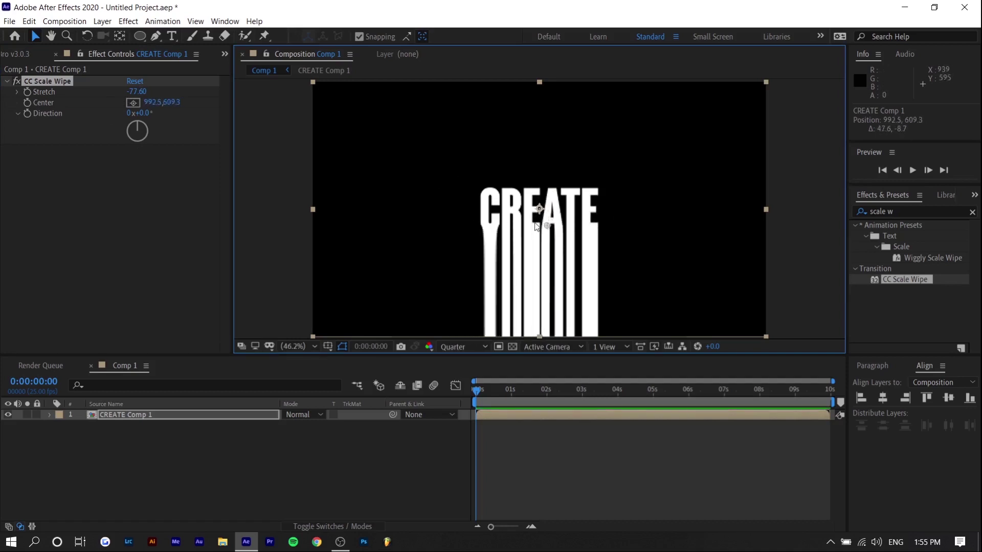
left_click_drag(547, 226, 544, 225)
Keyframe CC Scale Wipe Stretch at 0 at the start and -100 near two seconds
left_click(49, 415)
left_click(62, 426)
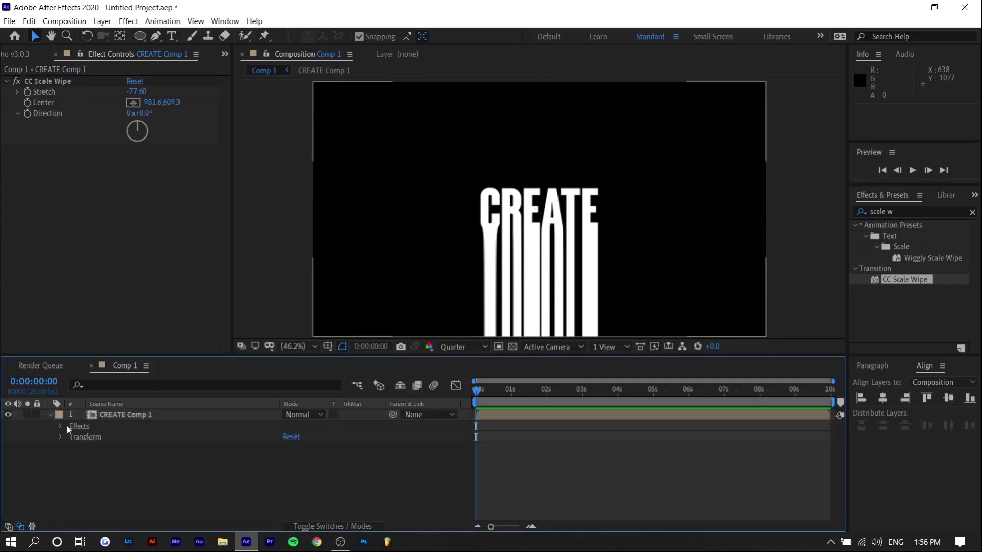
left_click(72, 437)
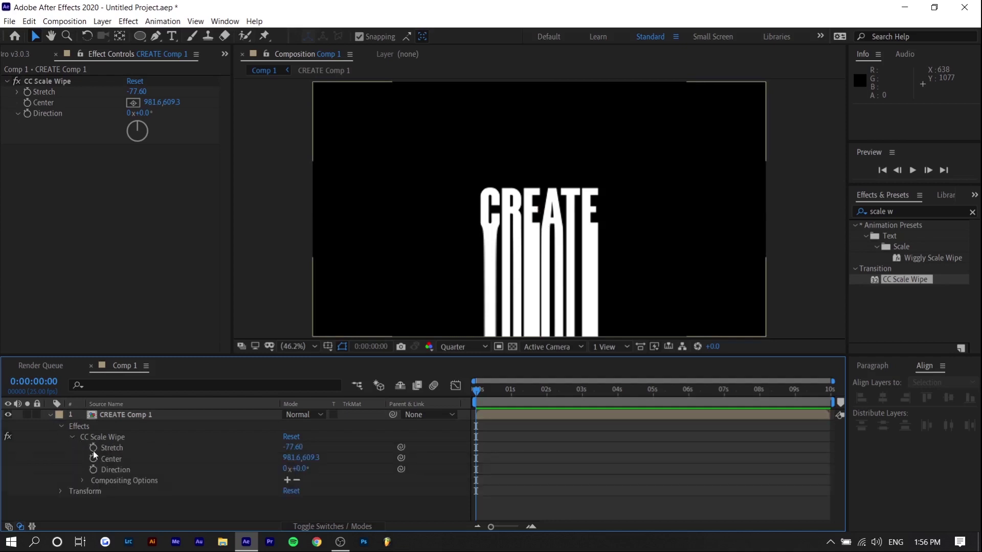
left_click(93, 449)
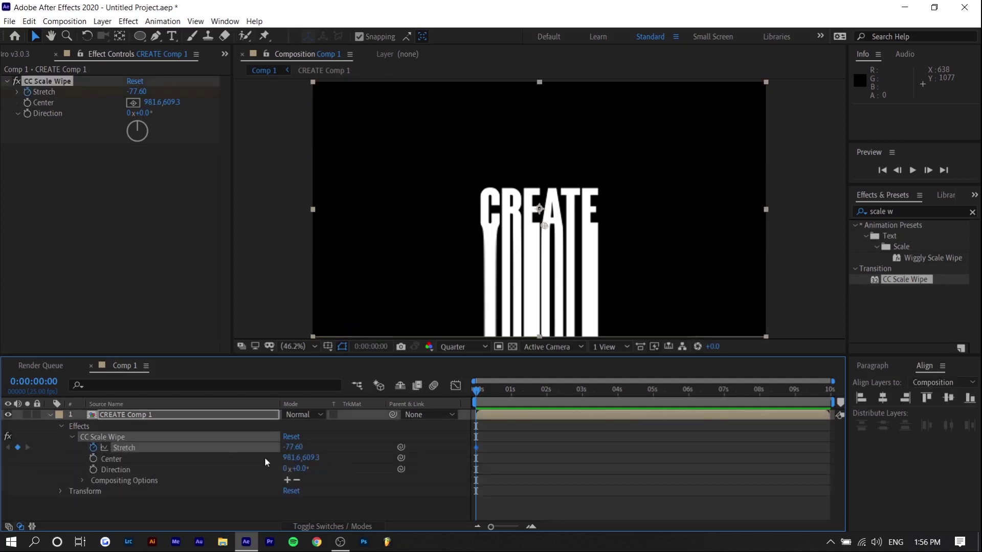
left_click(291, 449)
type("0")
key("Return")
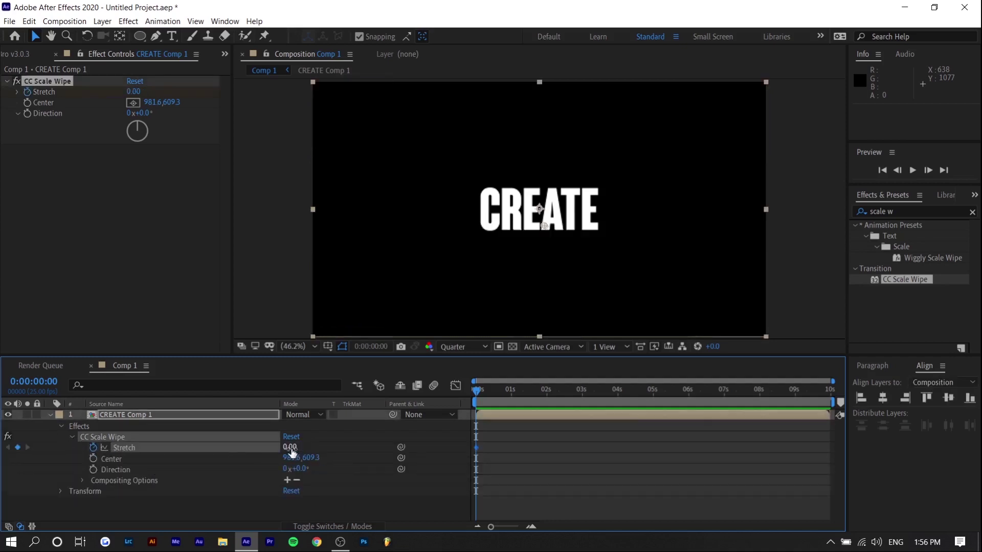
left_click_drag(488, 397, 545, 394)
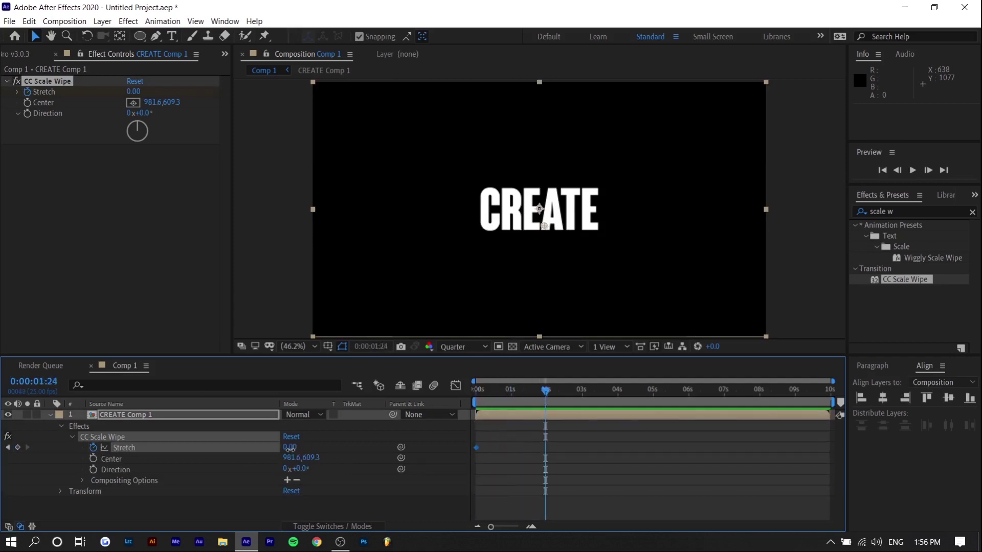
left_click(290, 448)
type("-100")
key("Return")
Preview the drip animation and scrub to about 1.5 seconds
left_click_drag(487, 394, 469, 407)
key("space")
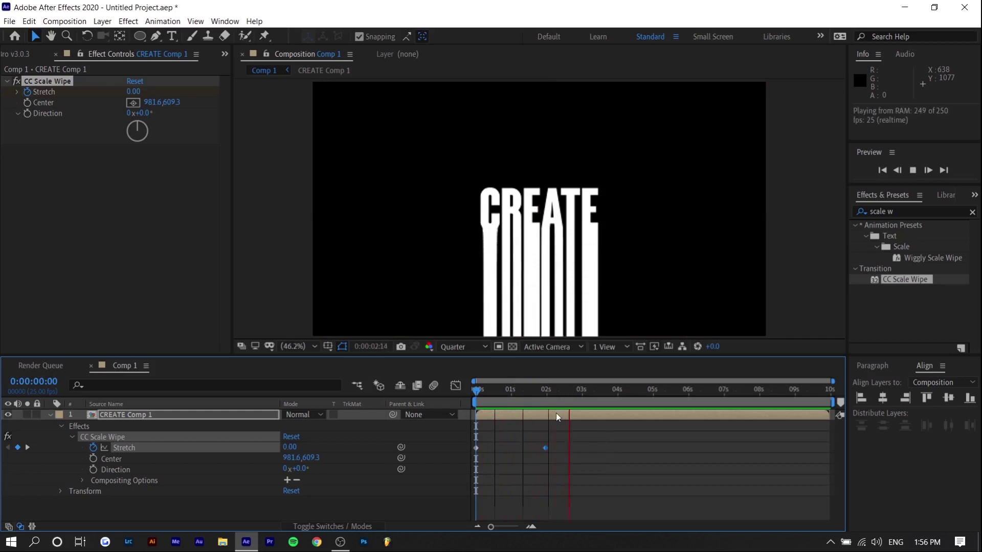
key("space")
left_click(487, 402)
key("space")
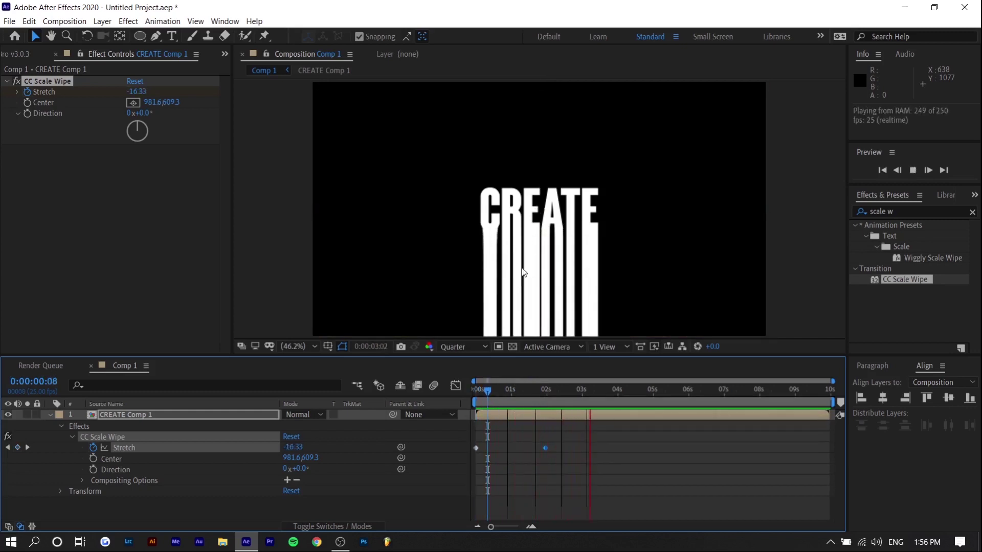
key("space")
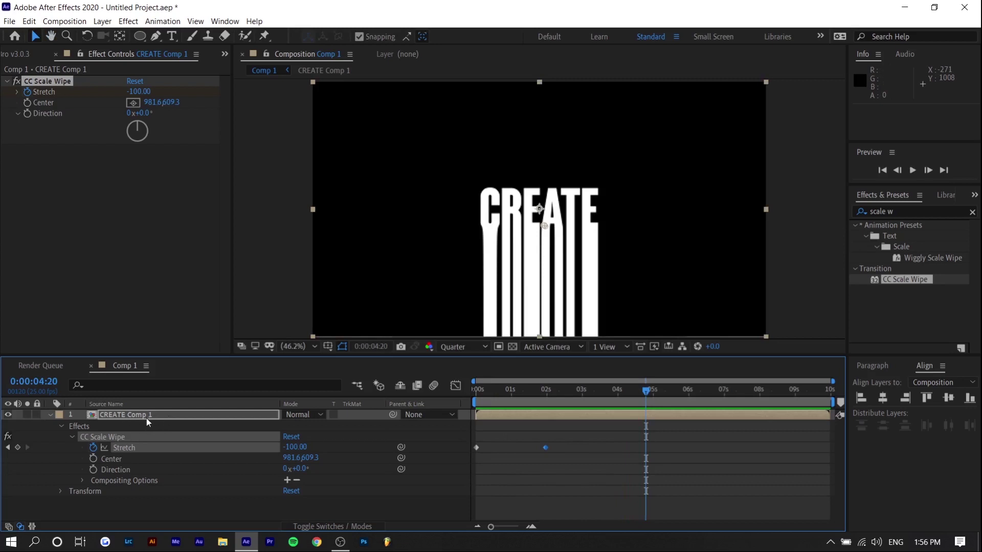
left_click_drag(628, 390, 532, 398)
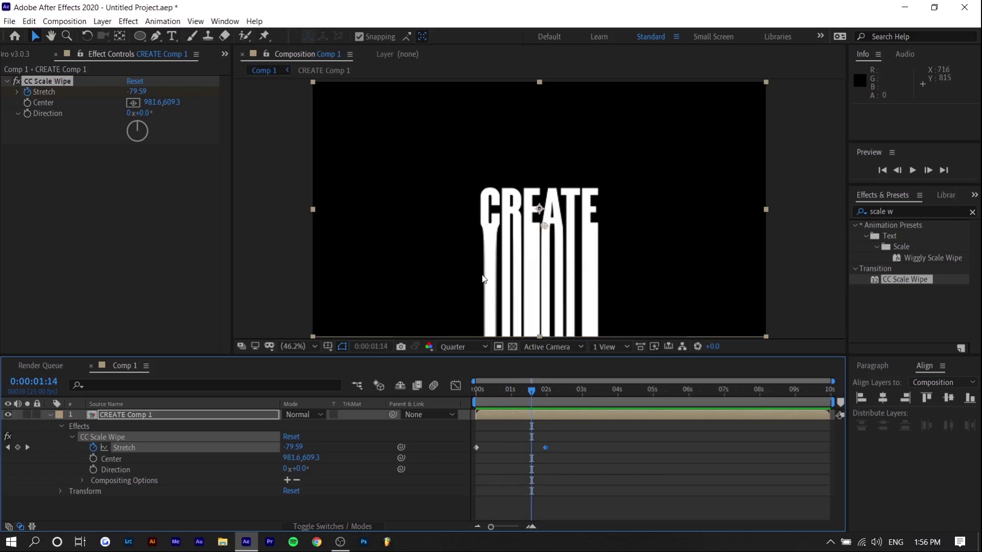
left_click(531, 418)
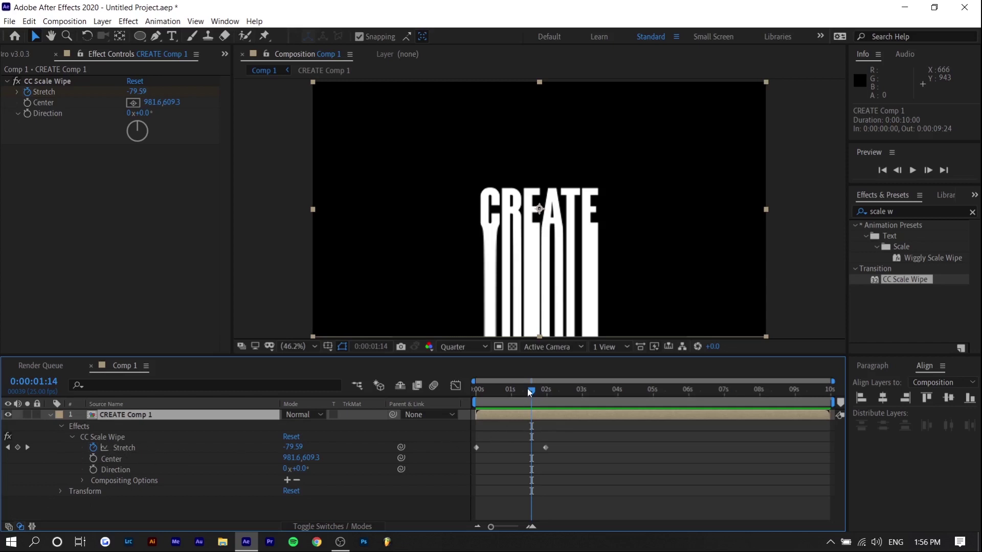
left_click_drag(528, 389, 527, 409)
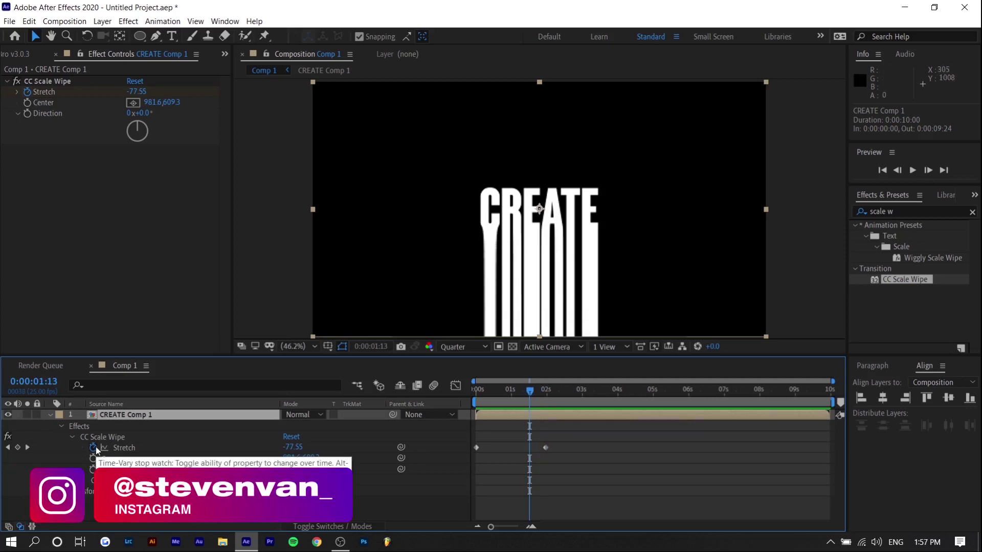
Keyframe Opacity from 100% at 0:00:01:13 to 0% at 0:00:02:16
key("t")
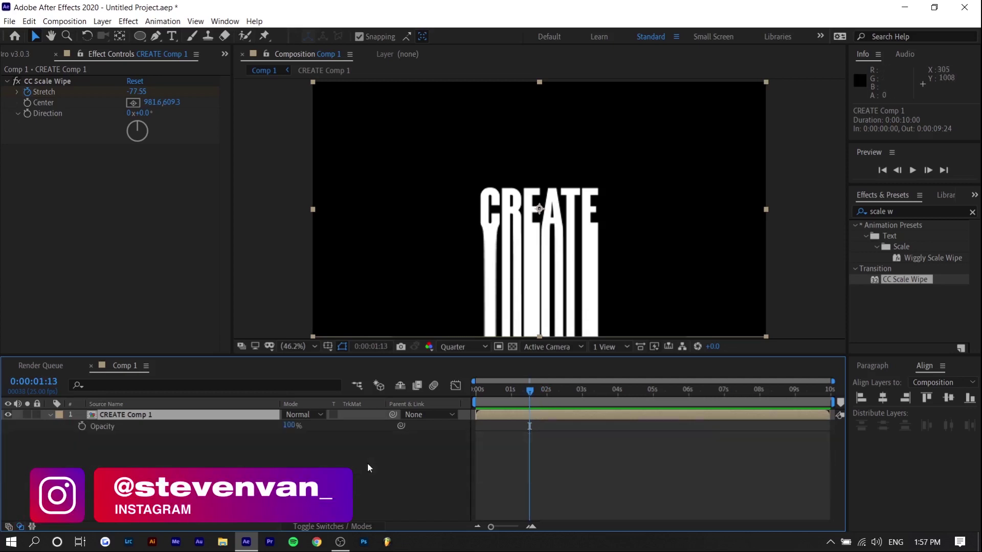
left_click(83, 428)
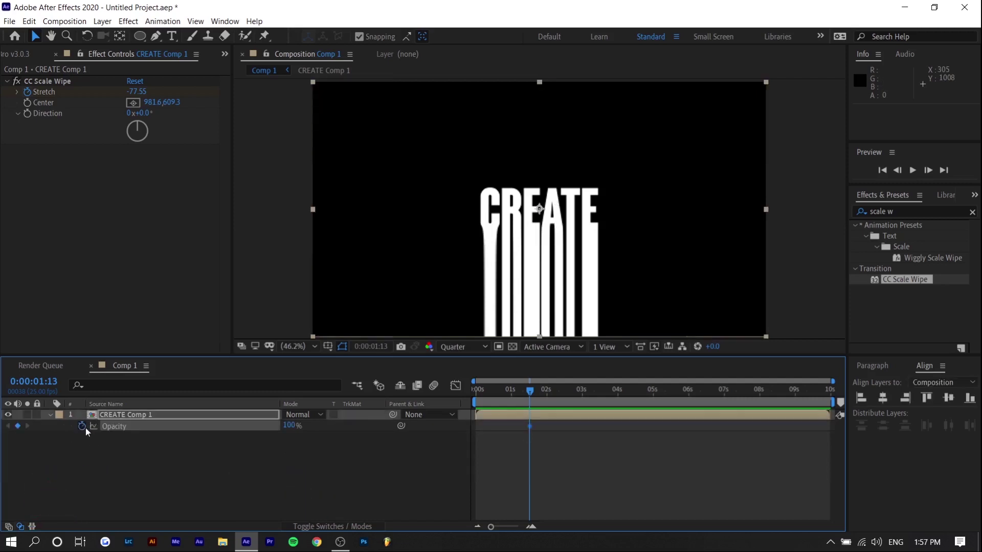
left_click_drag(551, 389, 569, 397)
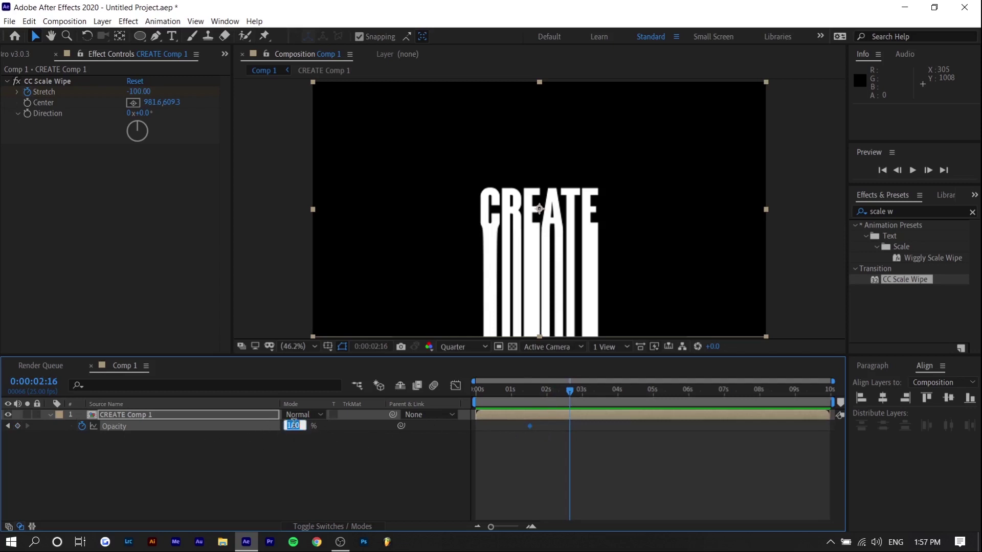
key("Return")
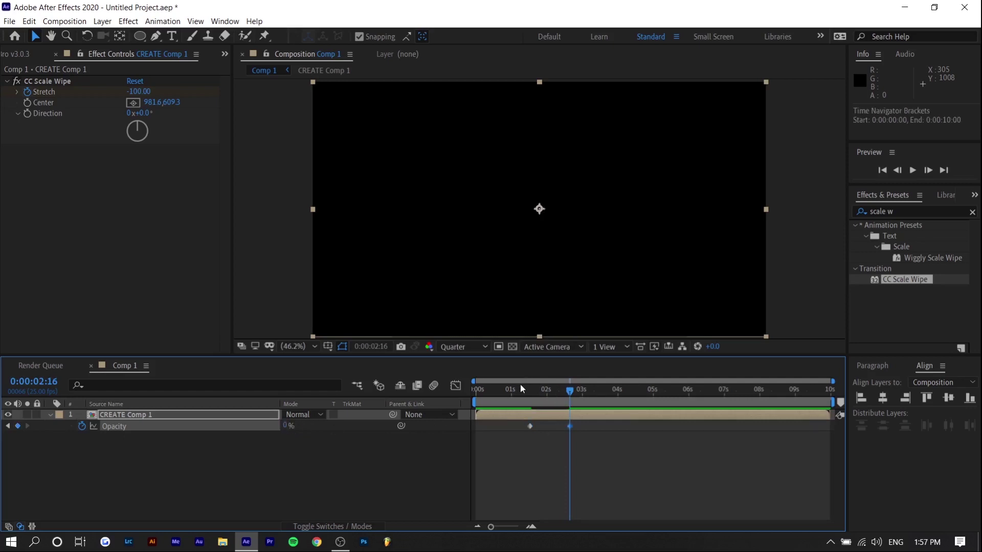
left_click_drag(521, 389, 459, 430)
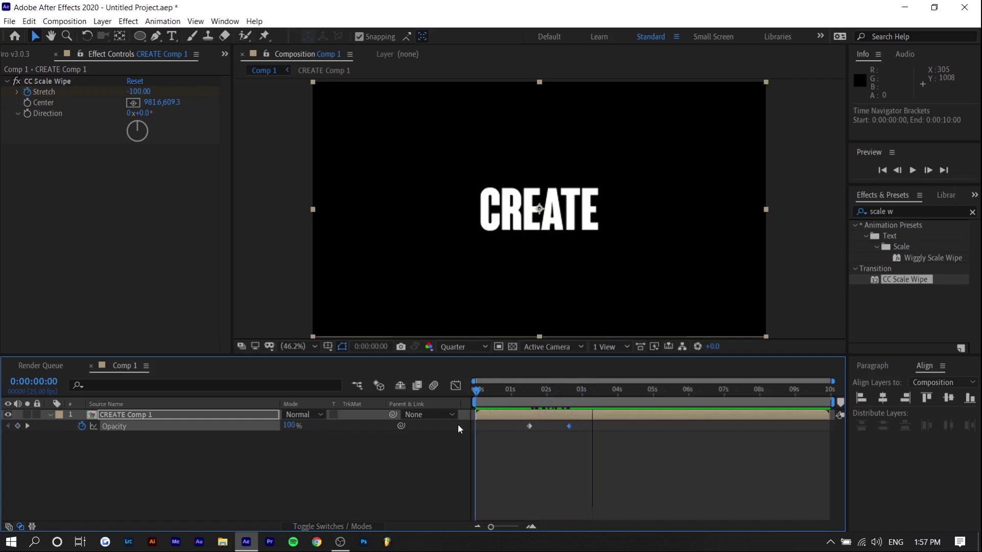
Duplicate the CREATE Comp 1 layer and shift the copy to start at 0:00:01:11
left_click(507, 415)
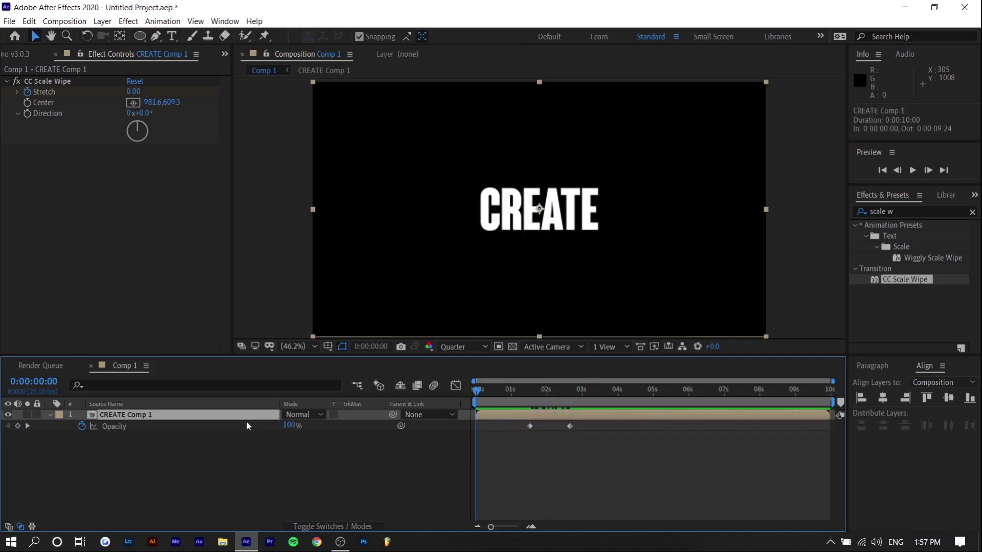
key("ctrl+v")
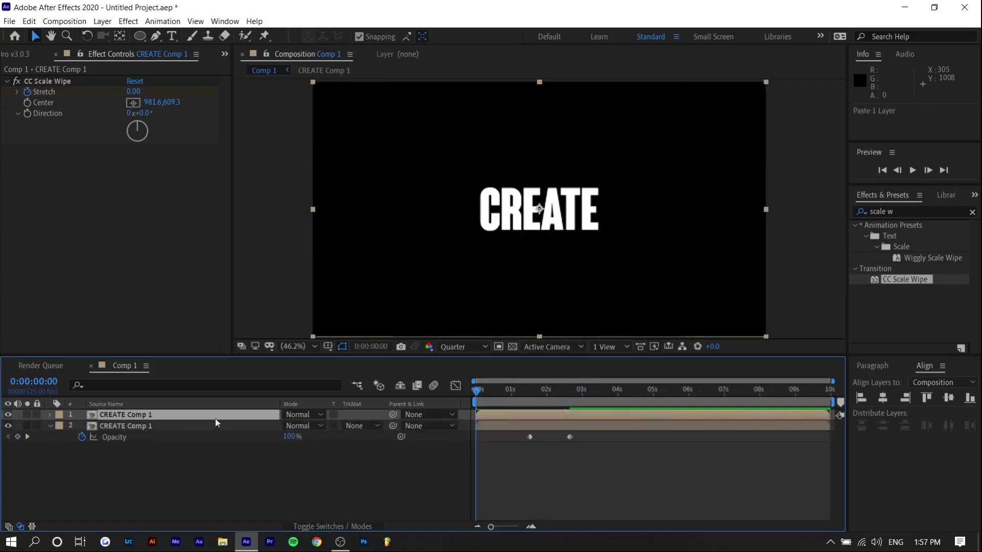
left_click(502, 416)
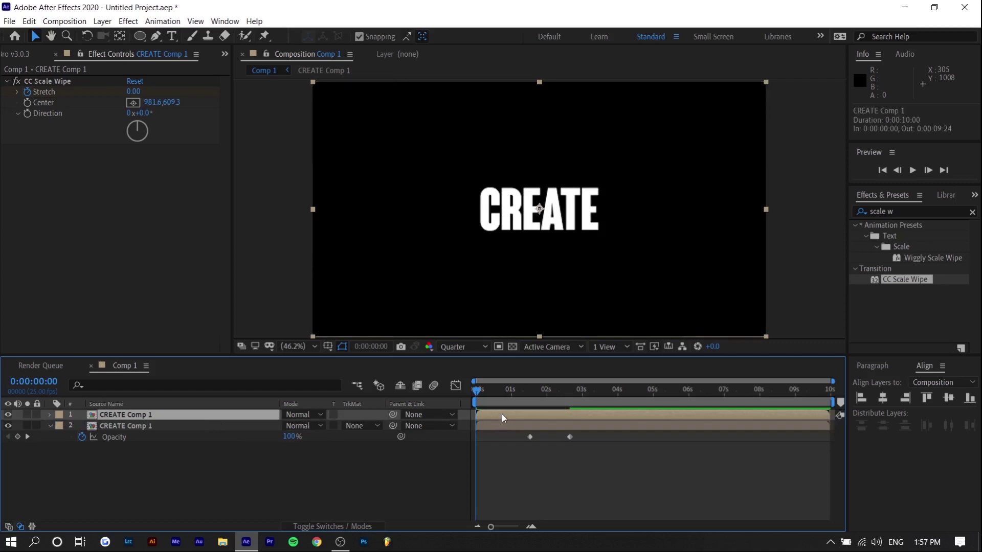
key("u")
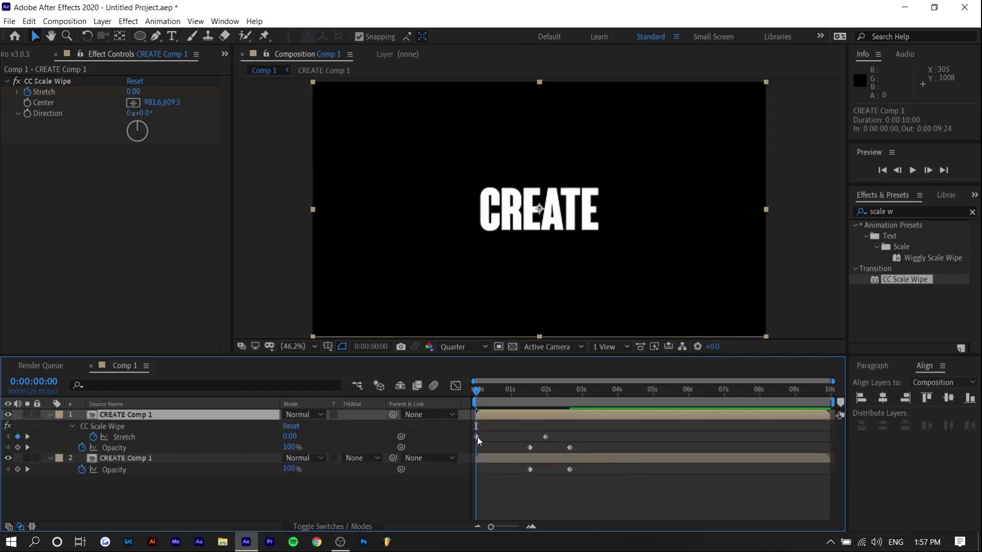
mouse_move(525, 413)
left_mouse_down()
mouse_move(520, 394)
mouse_move(621, 397)
mouse_move(557, 403)
mouse_move(549, 416)
mouse_move(512, 389)
mouse_move(600, 400)
mouse_move(519, 415)
mouse_move(532, 412)
left_mouse_up()
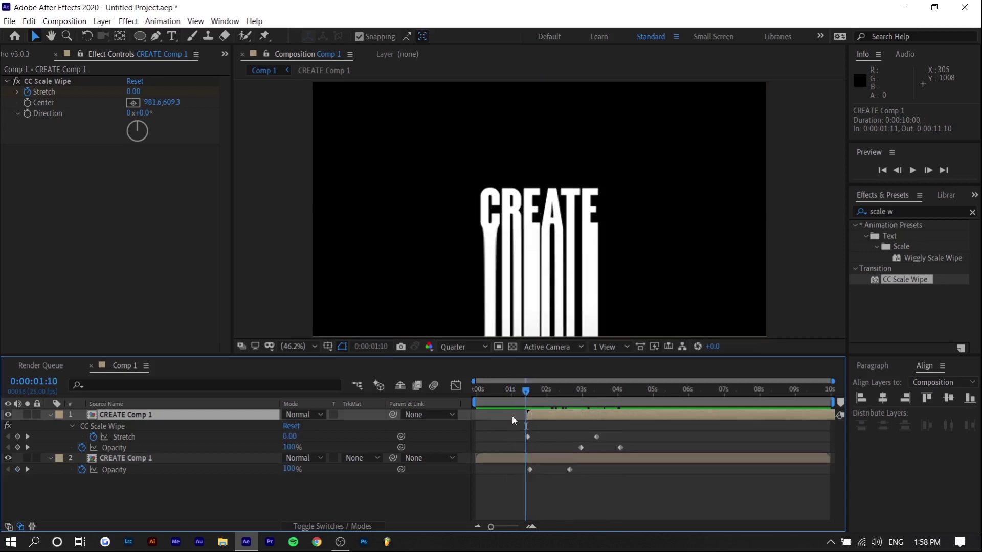
Add a 0% Opacity keyframe at the top copy's start, beginning at 0:00:01:09
left_click(17, 447)
left_click_drag(527, 448, 549, 449)
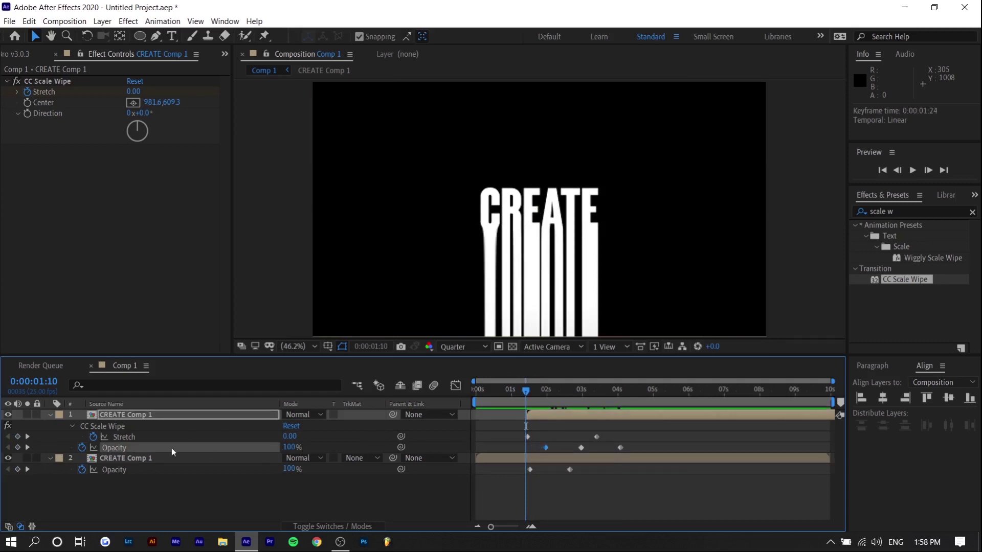
type("0")
left_click_drag(526, 394, 628, 407)
left_click_drag(555, 410, 551, 416)
left_click_drag(508, 388, 609, 406)
Duplicate the CREATE layer again and shift the new copy later, aligning its opacity keyframes
key("ctrl+z")
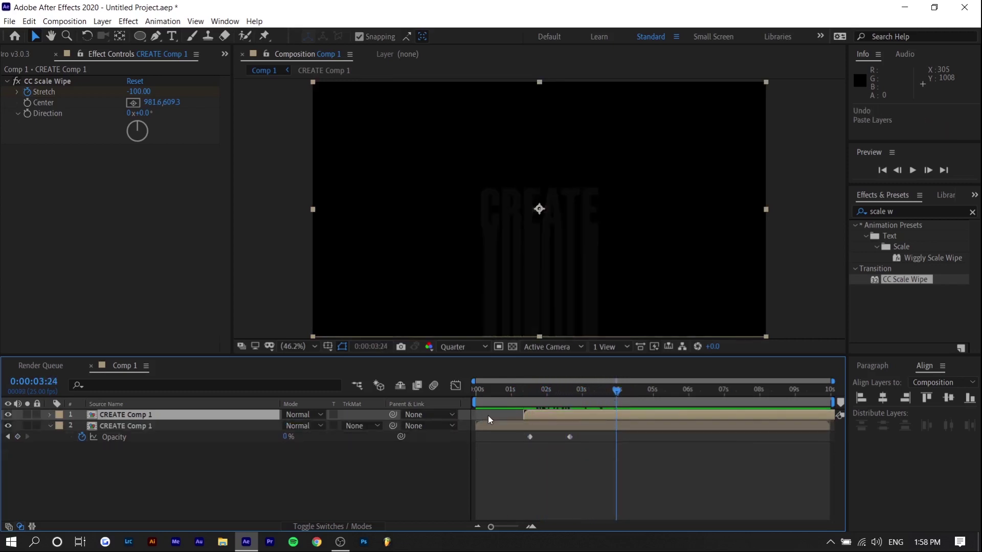
key("ctrl+d")
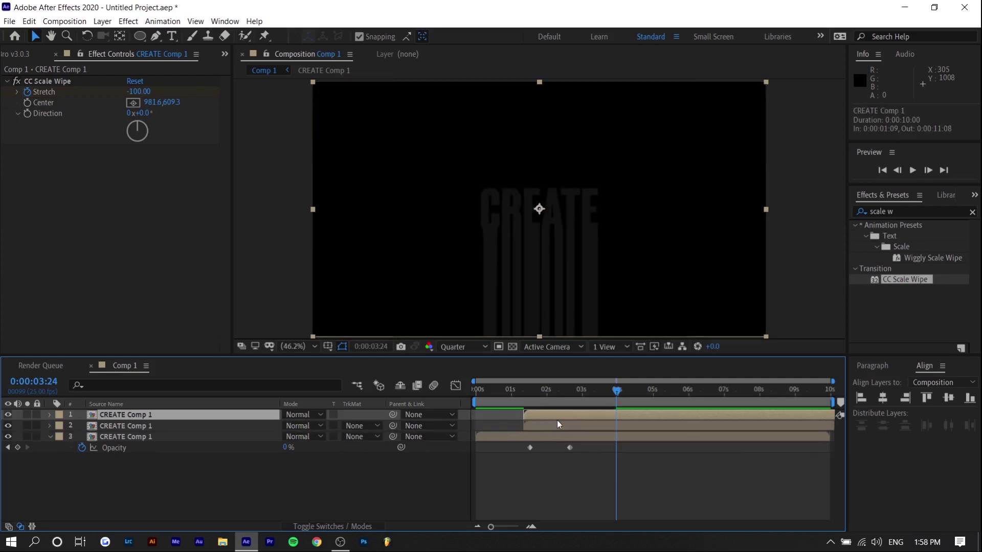
key("t")
left_click(552, 437)
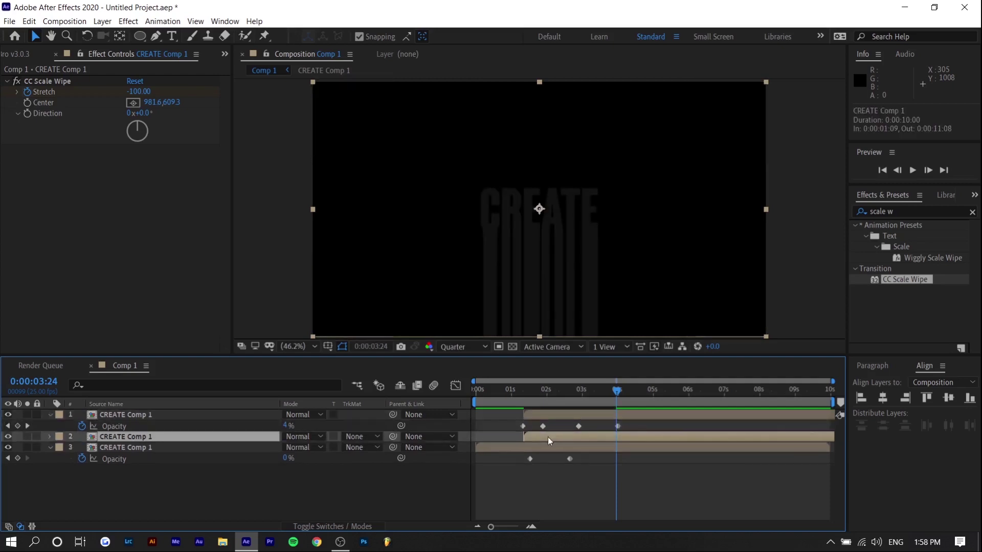
key("t")
left_click_drag(572, 418, 651, 419)
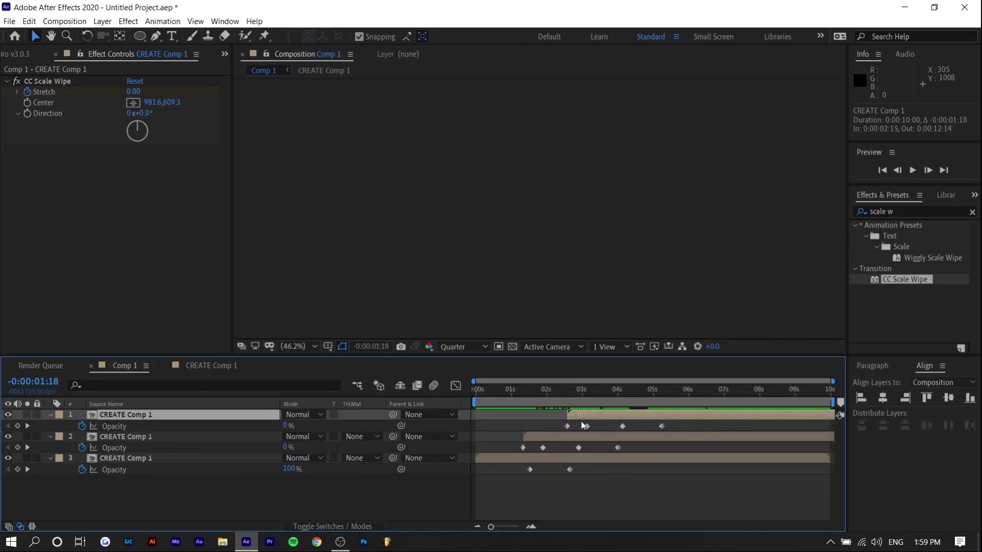
left_click(579, 447)
left_click_drag(581, 421, 571, 451)
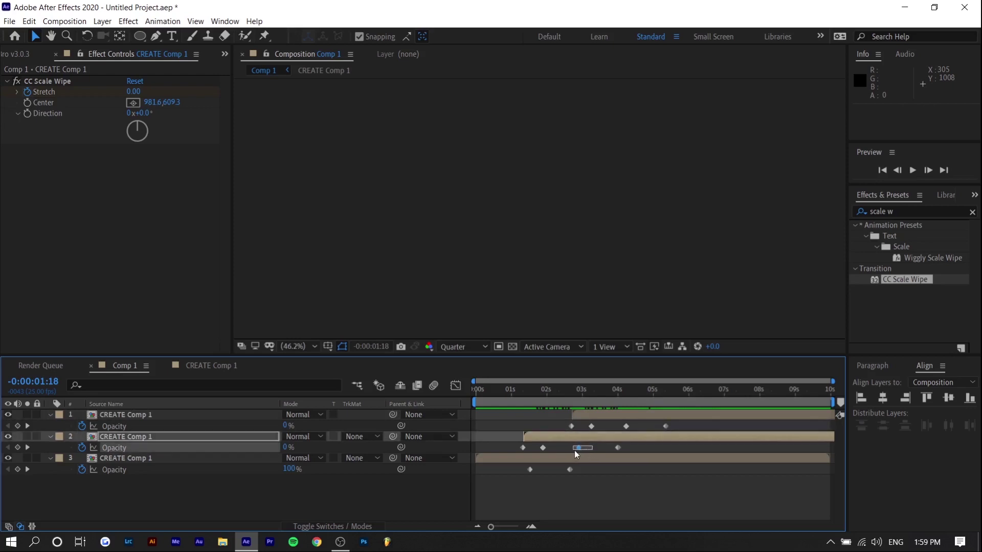
left_click(572, 426)
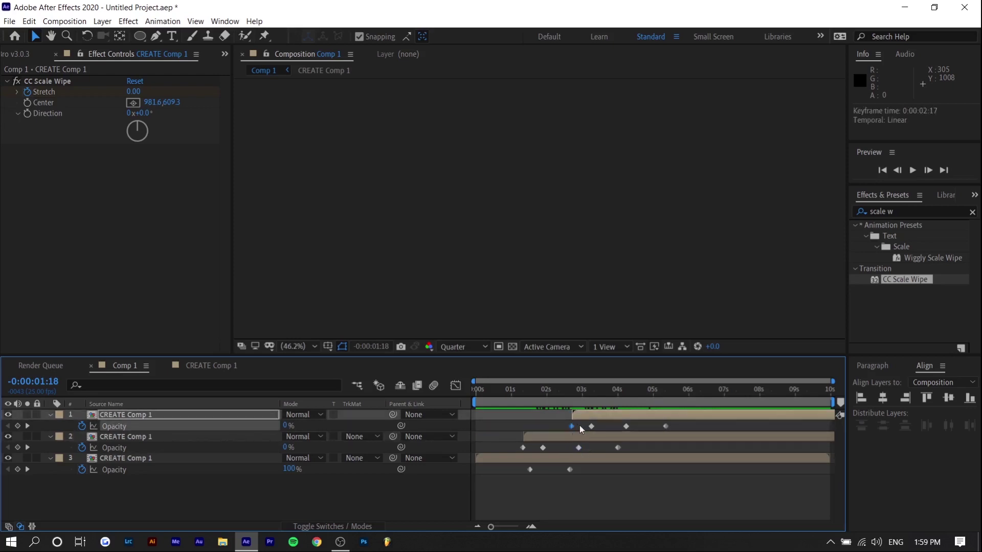
left_click_drag(591, 416, 633, 397)
Paste further staggered copies, the top one starting at 0:00:09:01, and play back
key("ctrl+c")
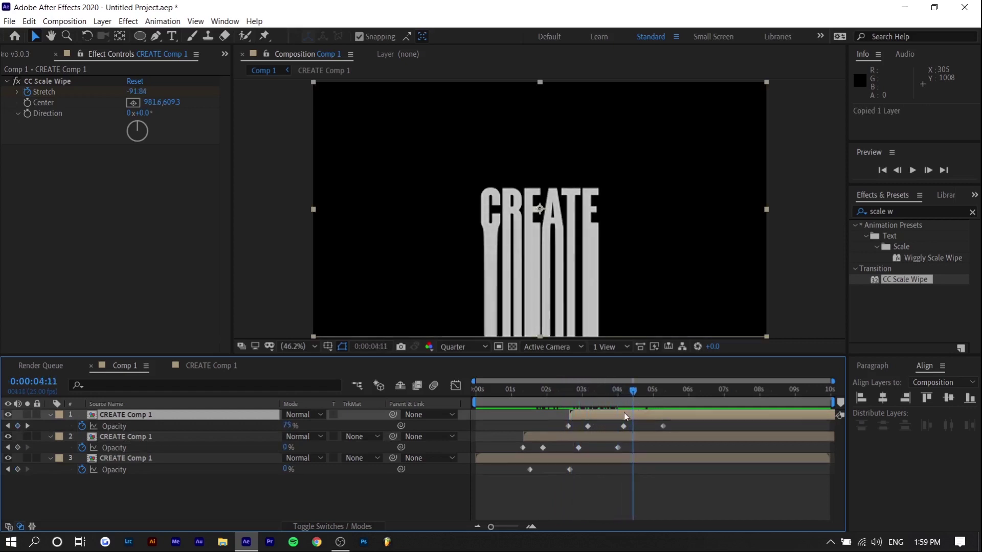
key("ctrl+v")
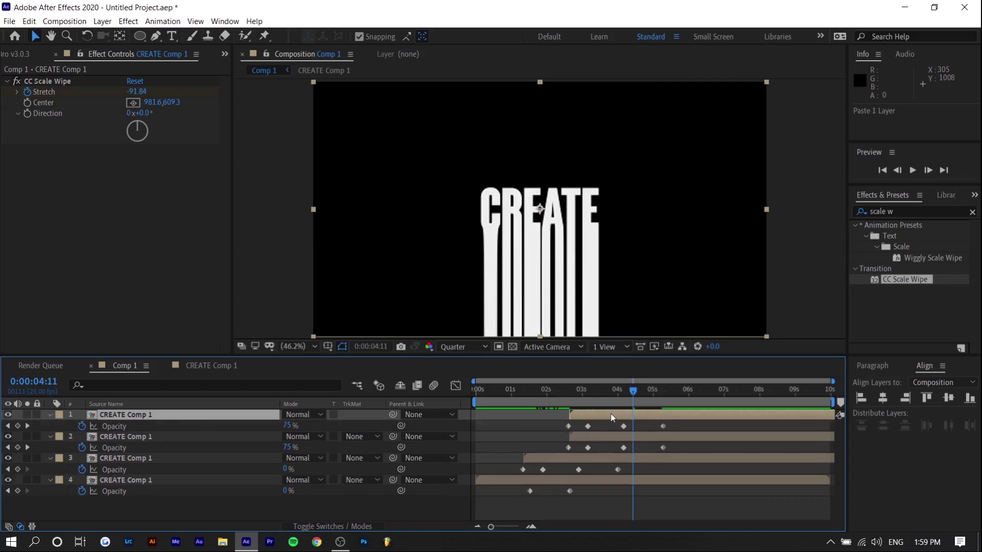
left_click_drag(606, 417, 772, 419)
key("ctrl+v")
key("ctrl+v")
key("ctrl+d")
key("ctrl+v")
left_click(756, 416)
key("t")
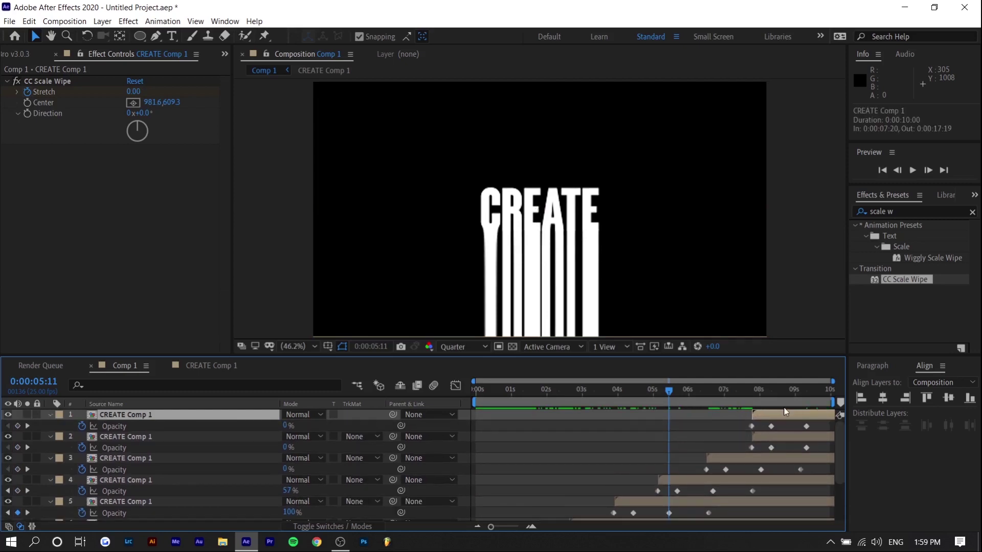
left_click_drag(784, 416, 827, 416)
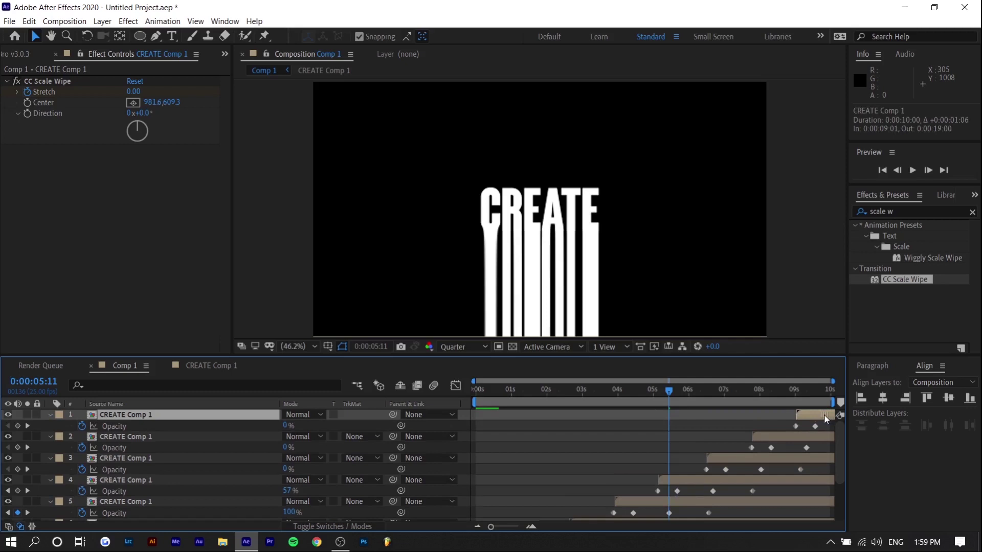
left_click(788, 393)
key("space")
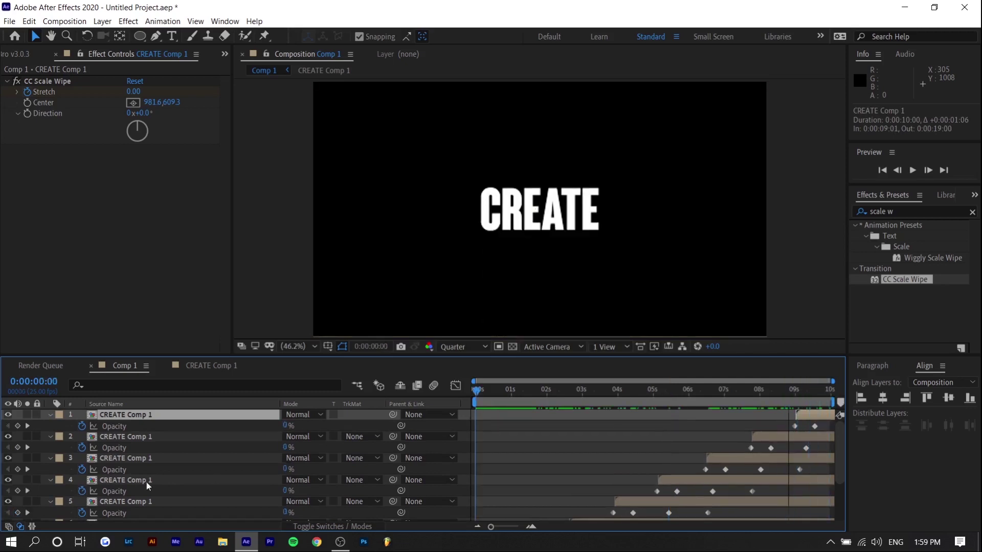
scroll(633, 477, "down", 3)
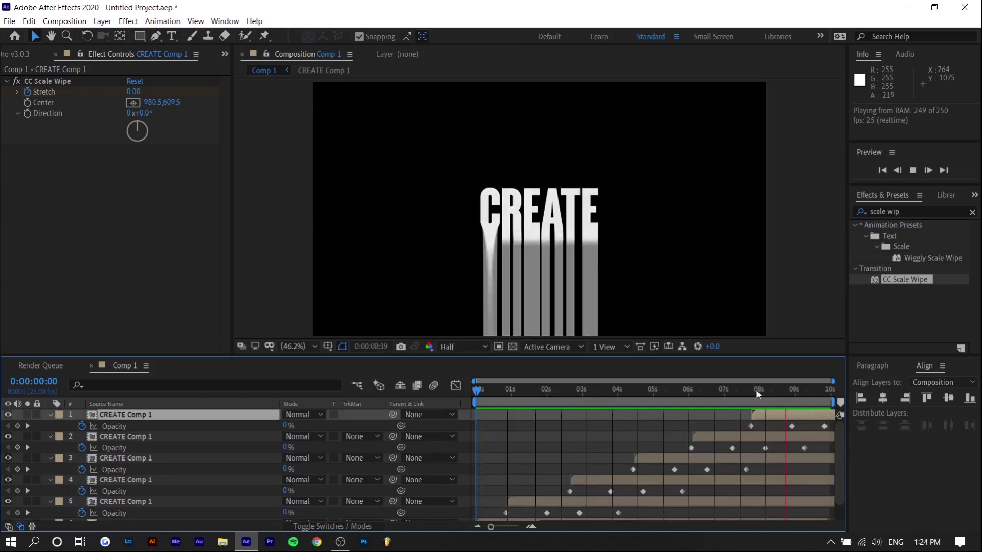
left_click(373, 412)
Select all six CREATE copies and pre-compose them into Pre-comp 1
key("ctrl+a")
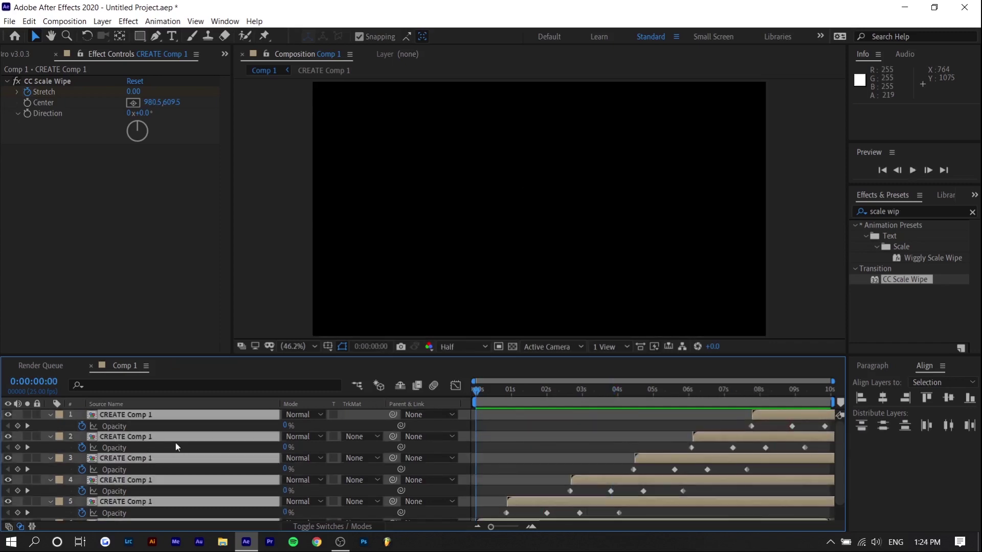
right_click(170, 476)
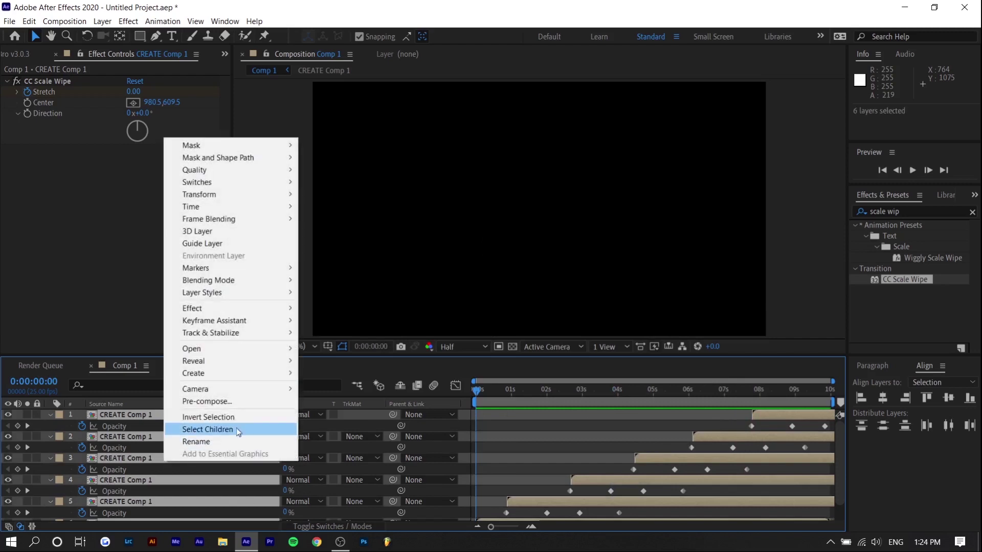
left_click(236, 401)
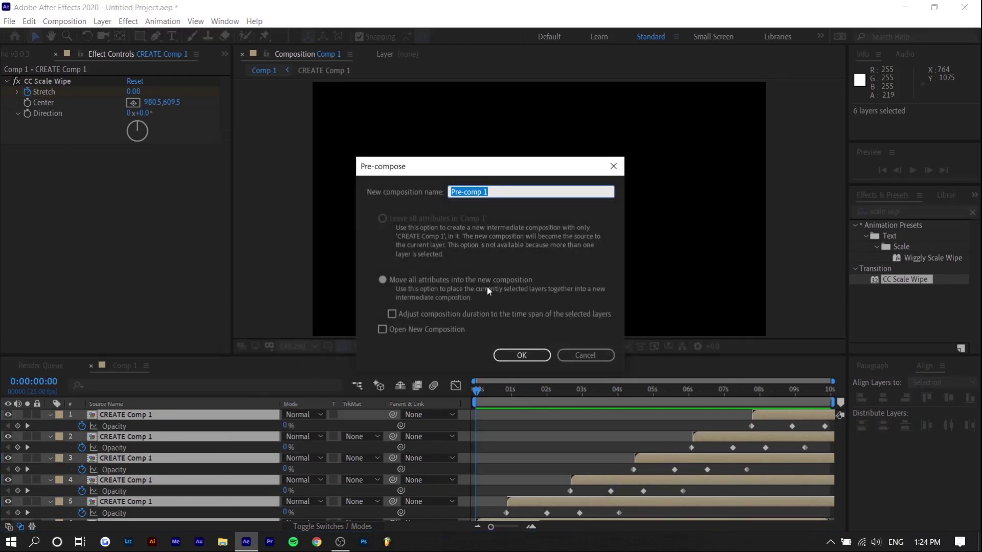
left_click(521, 355)
left_click_drag(535, 392, 573, 397)
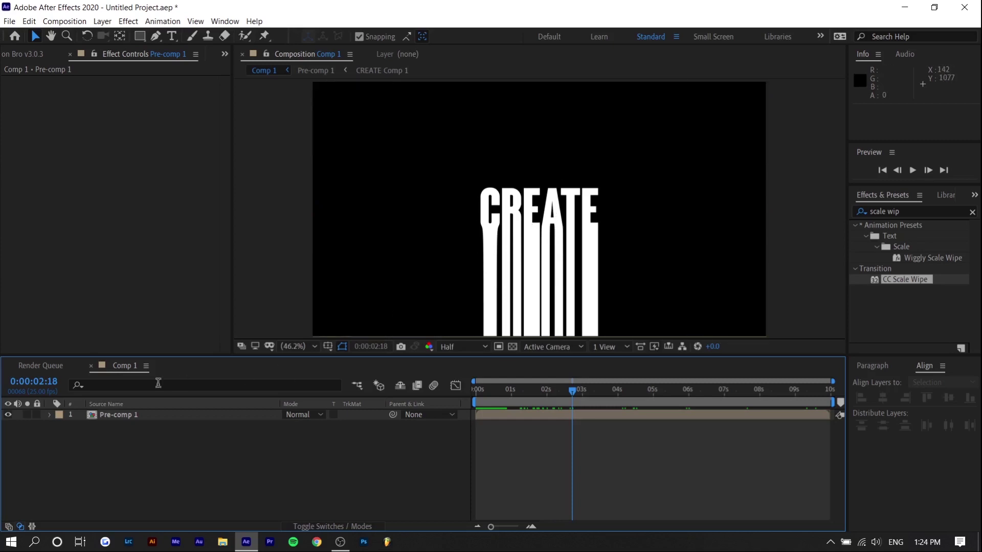
Copy and paste Pre-comp 1 until Comp 1 holds four copies, then select layer 2
left_click(130, 419)
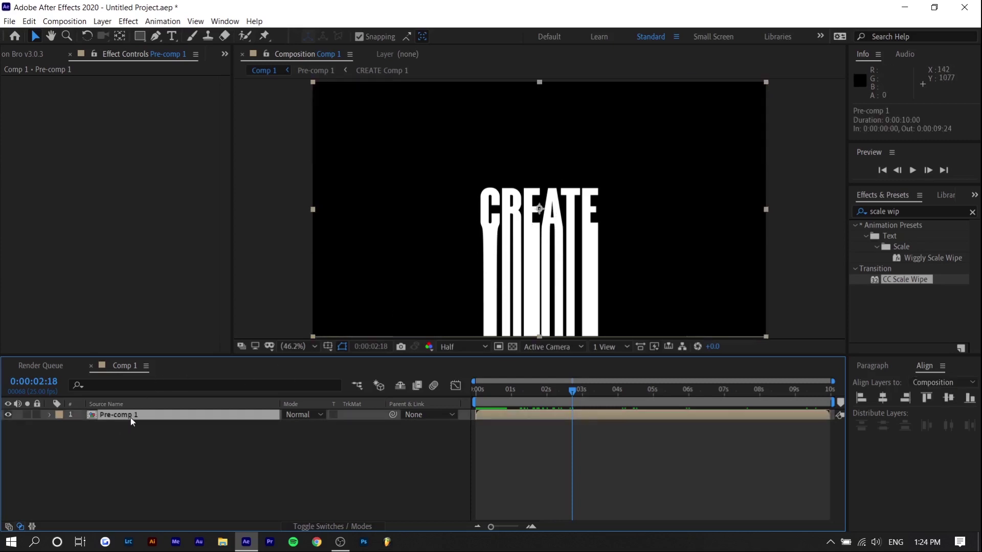
key("ctrl+c")
key("ctrl+v")
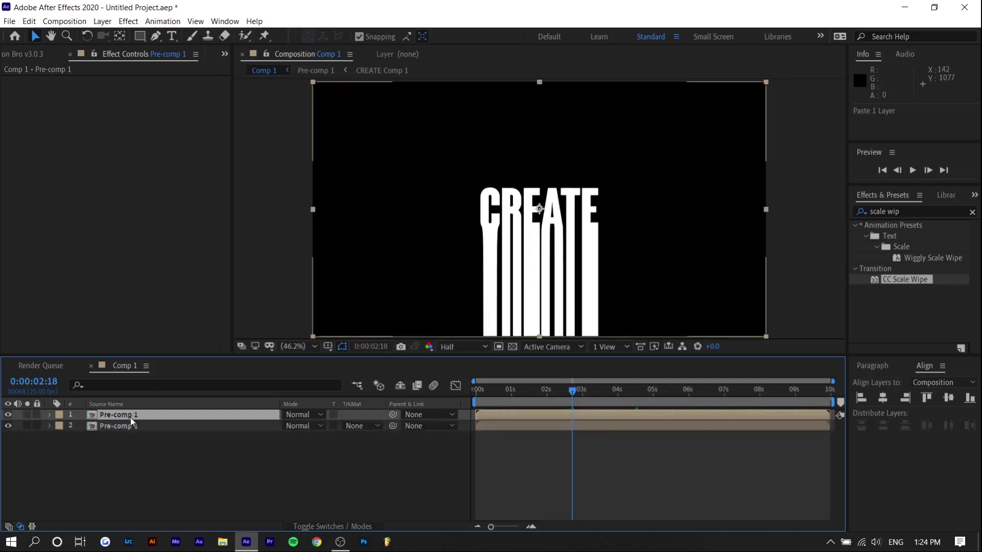
key("ctrl+v")
key("ctrl+v")
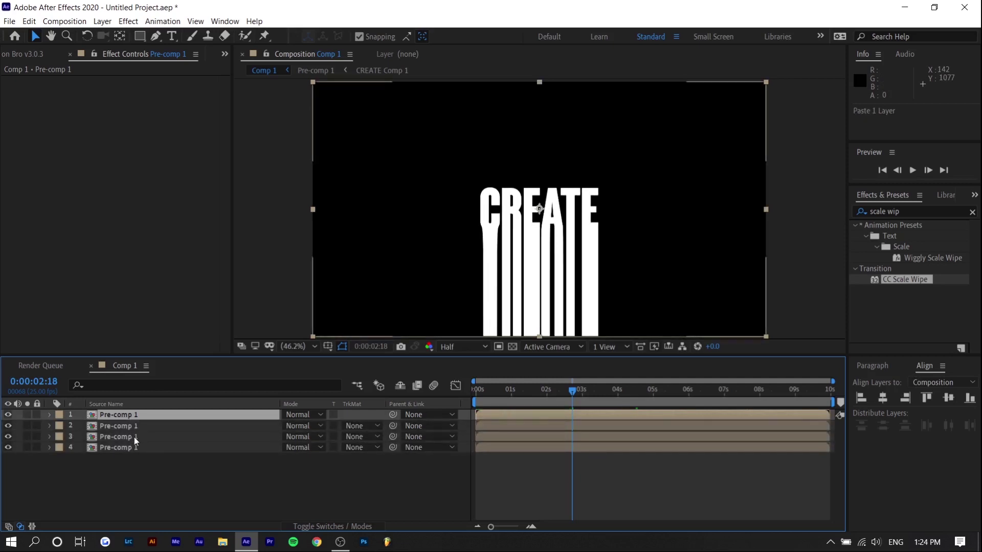
left_click(130, 451)
left_click_drag(132, 458, 134, 428)
left_click(159, 488)
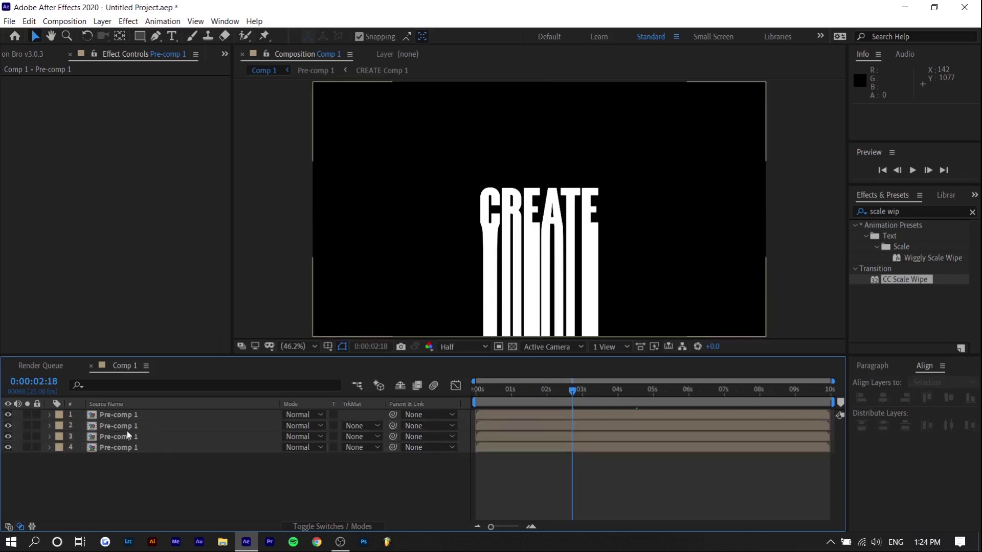
left_click(128, 429)
Apply a Fill effect to the Pre-comp 1 copy on layer 2, leaving it red
double_click(902, 211)
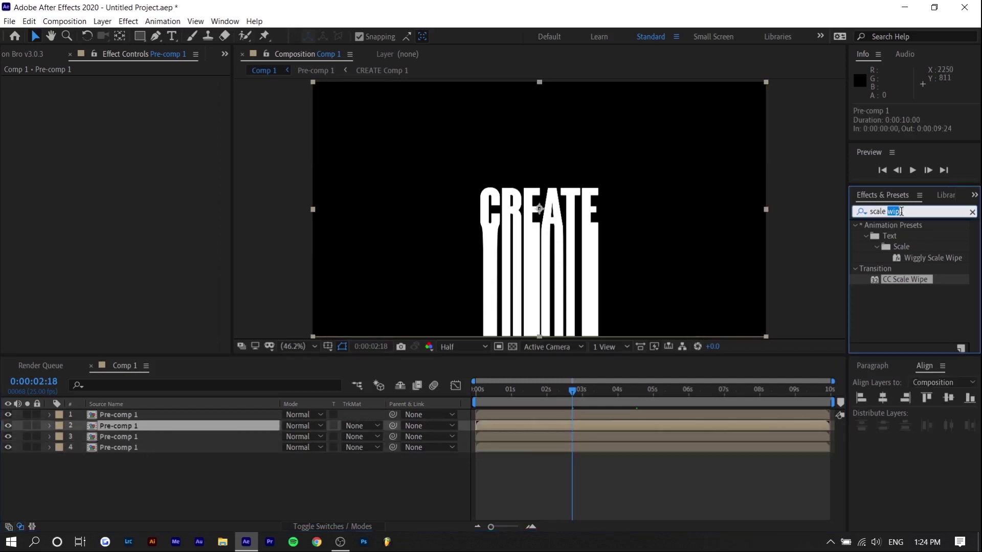
type("fill")
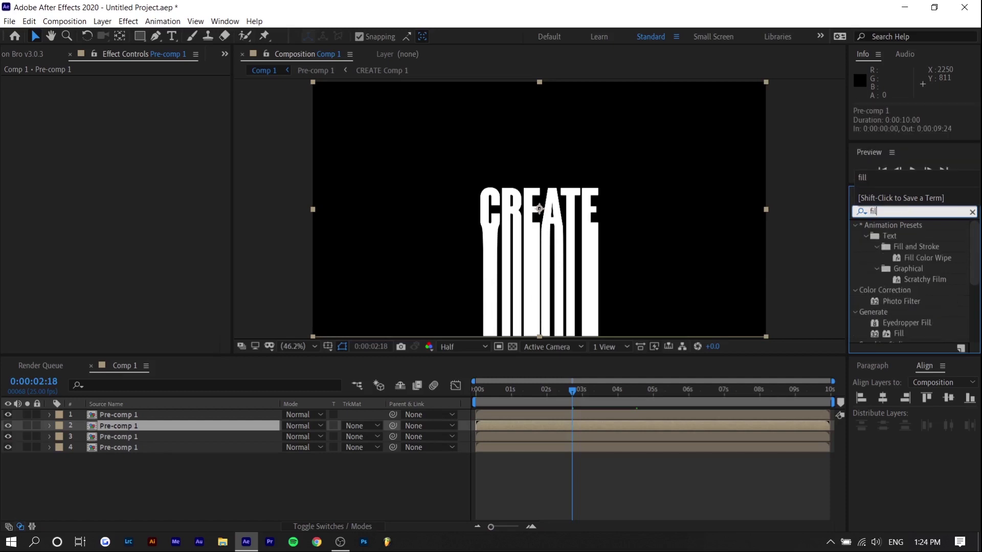
left_click_drag(901, 292, 185, 425)
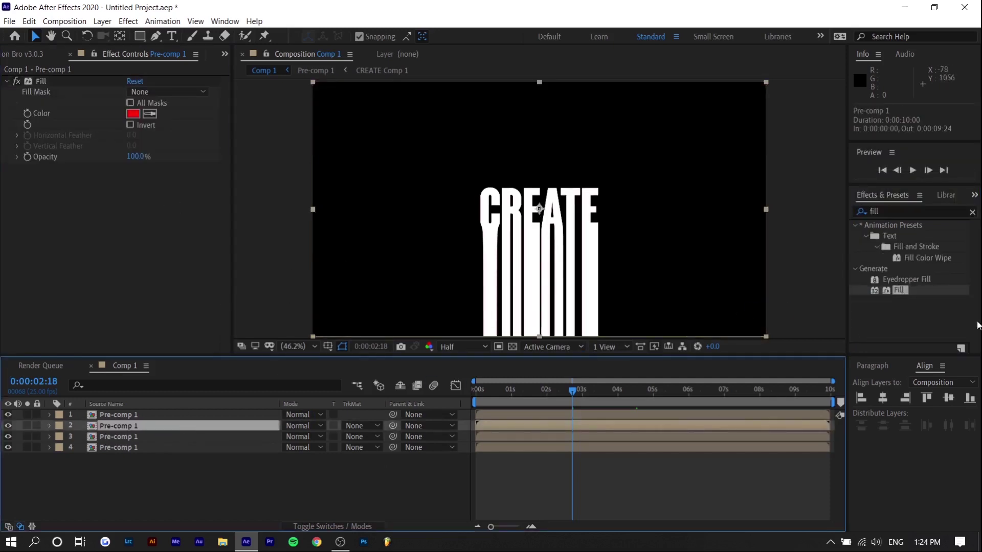
Tint the layer 3 copy blue with its Fill colour
left_click(100, 436)
left_click(41, 80)
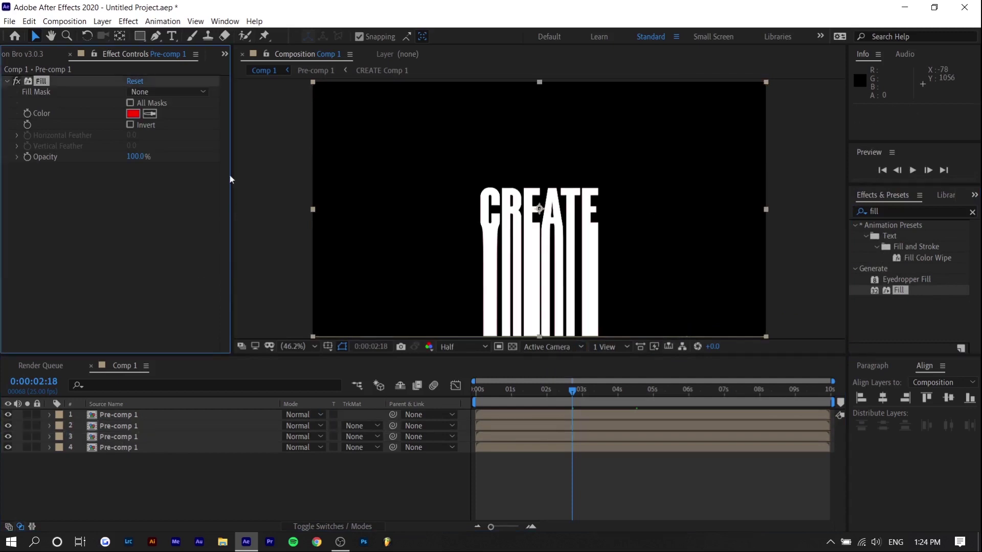
left_click(132, 114)
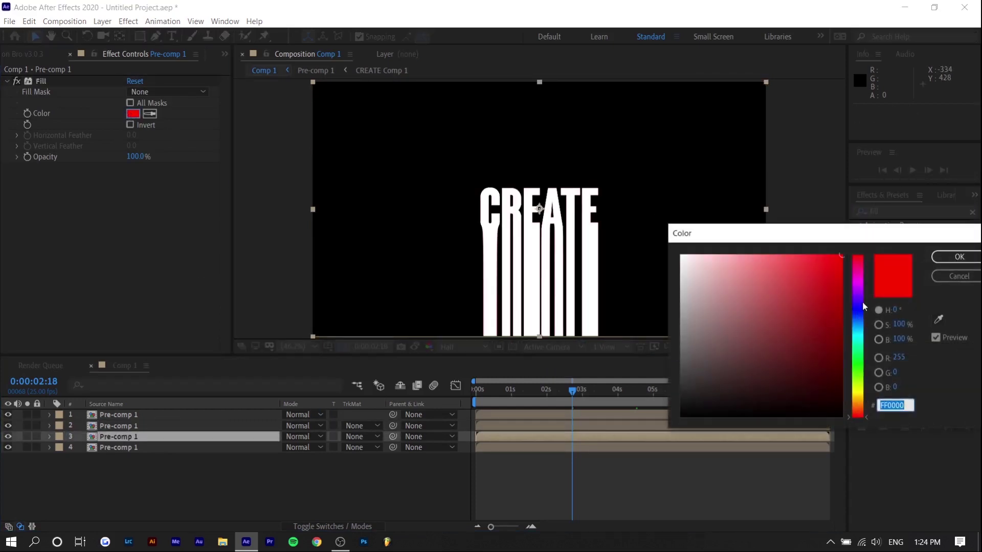
left_click(858, 313)
left_click(951, 255)
Add Fill to the layer 4 copy and set its colour to magenta
left_click_drag(205, 448, 210, 450)
left_click(133, 114)
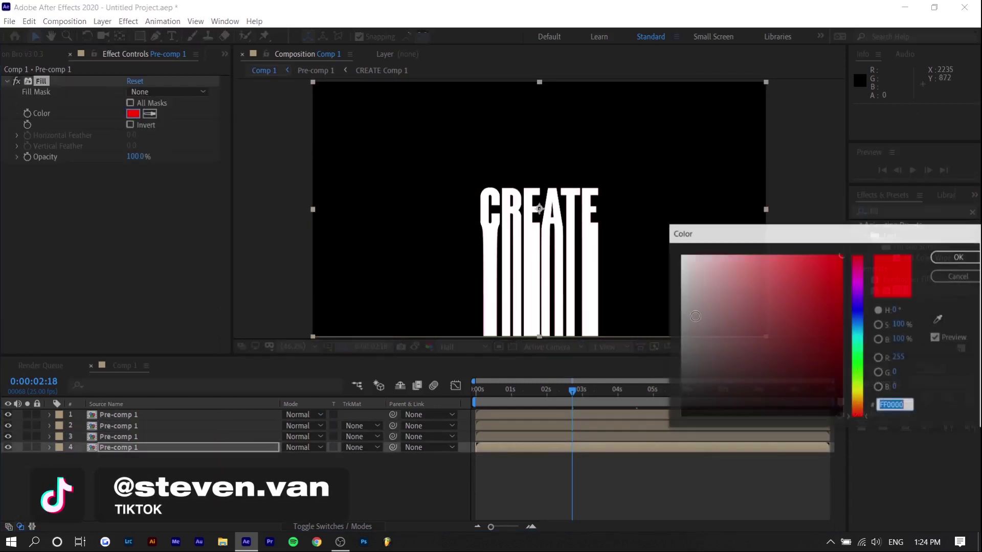
left_click(860, 287)
left_click(959, 256)
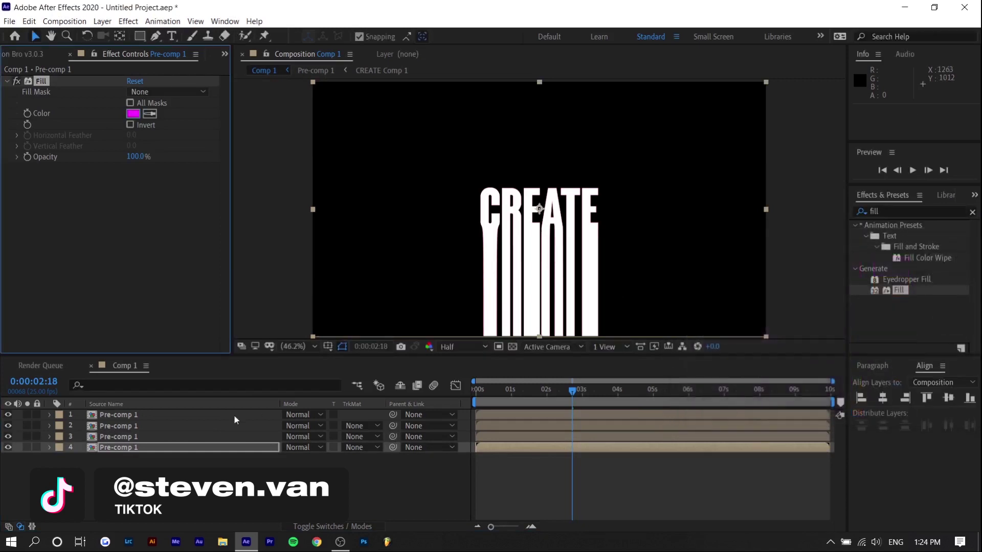
left_click(135, 429, "shift")
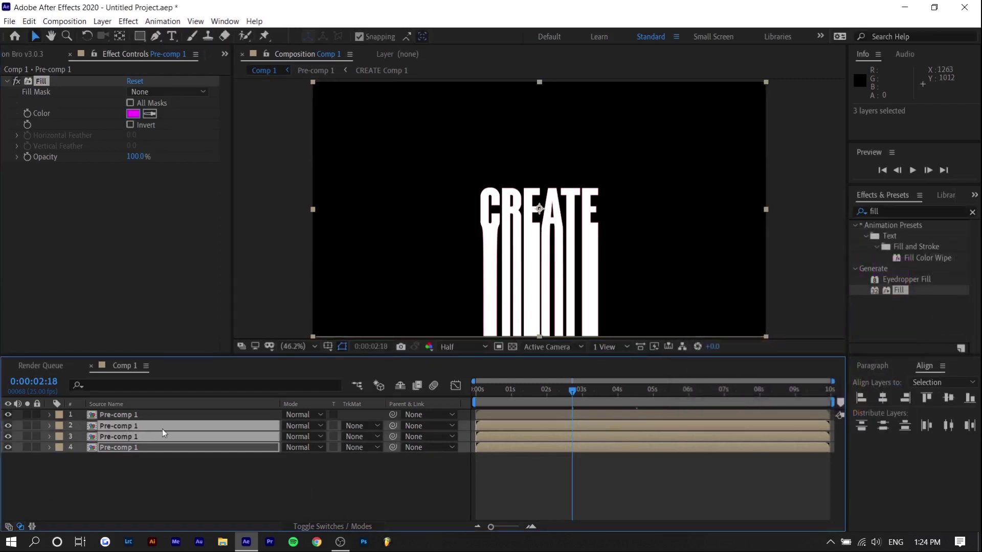
Offset the copies' Position: layer 2 to 973,540, layer 3 to 952,540, layer 4 to 960,554
key("p")
left_click(254, 502)
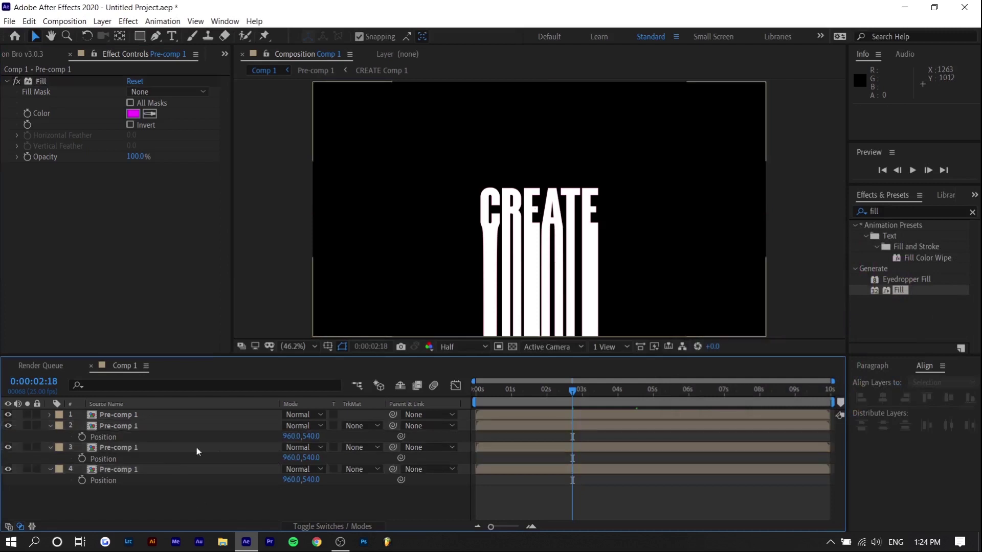
left_click(292, 437)
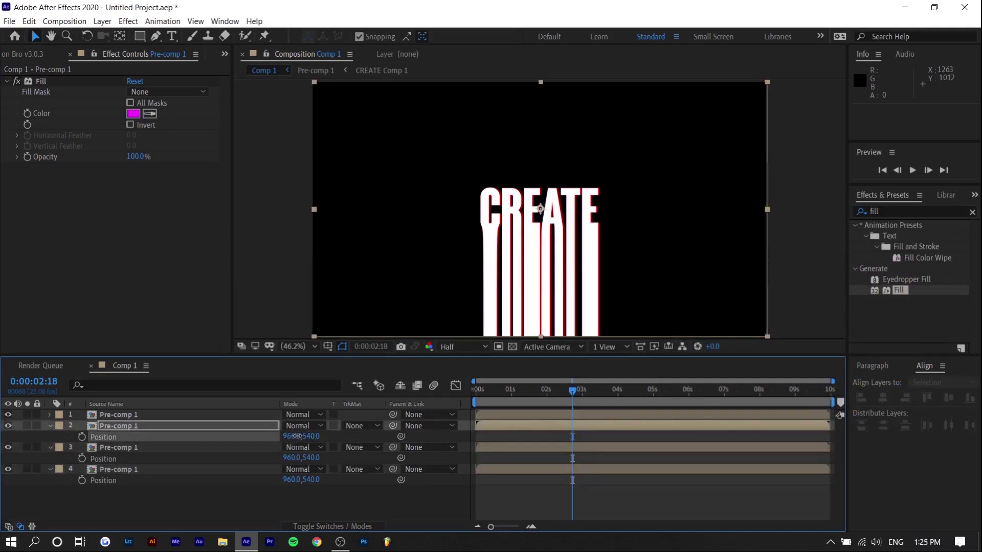
left_click_drag(300, 457, 314, 480)
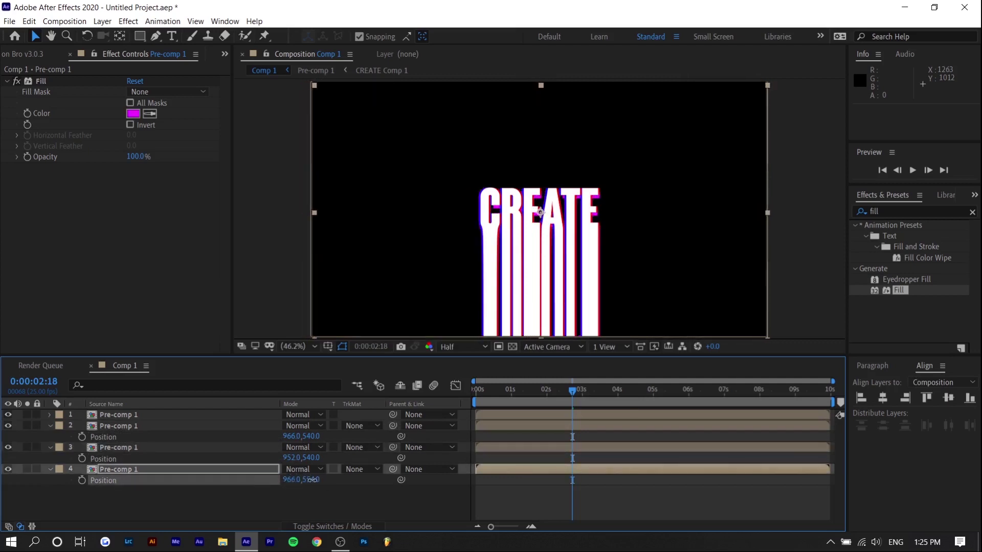
left_click_drag(541, 233, 544, 233)
left_click_drag(608, 390, 253, 430)
left_click_drag(183, 508, 127, 415)
right_click(128, 416)
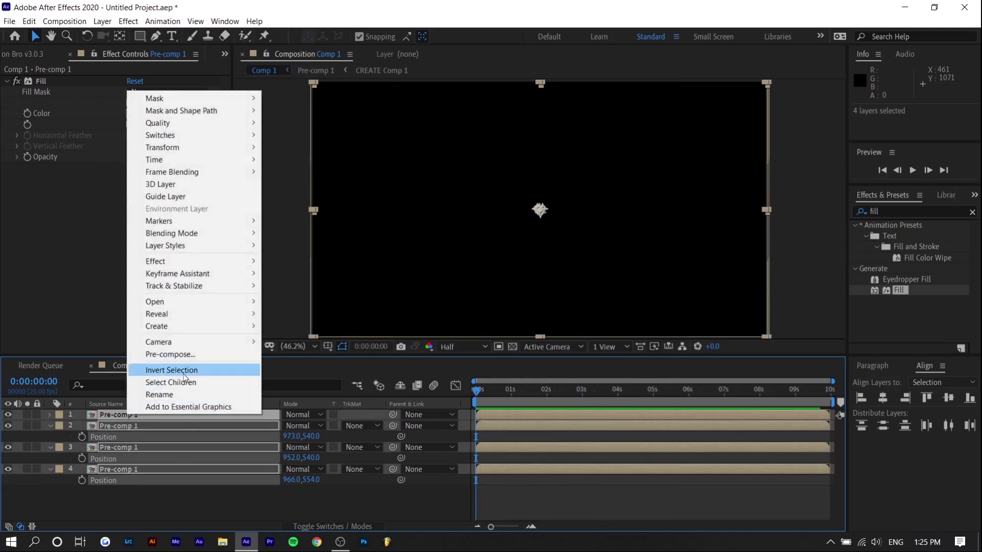
left_click(191, 354)
left_click(507, 347)
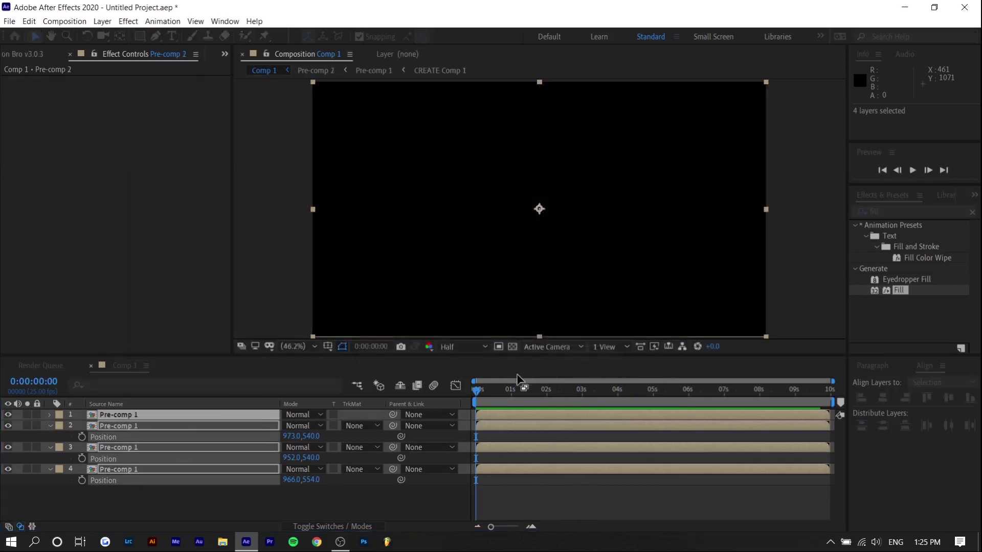
key("space")
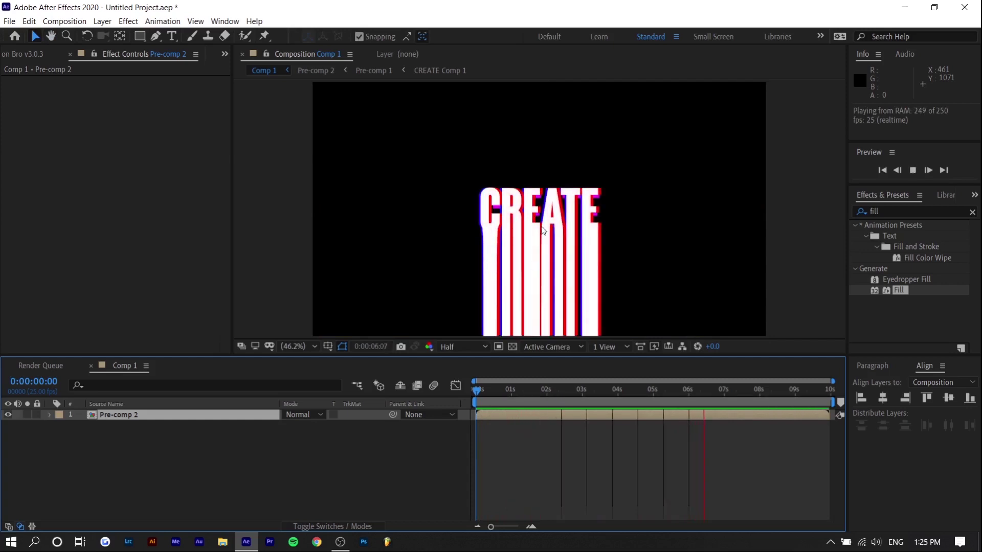
key("ctrl+z")
left_click(517, 391)
left_click_drag(518, 391, 569, 390)
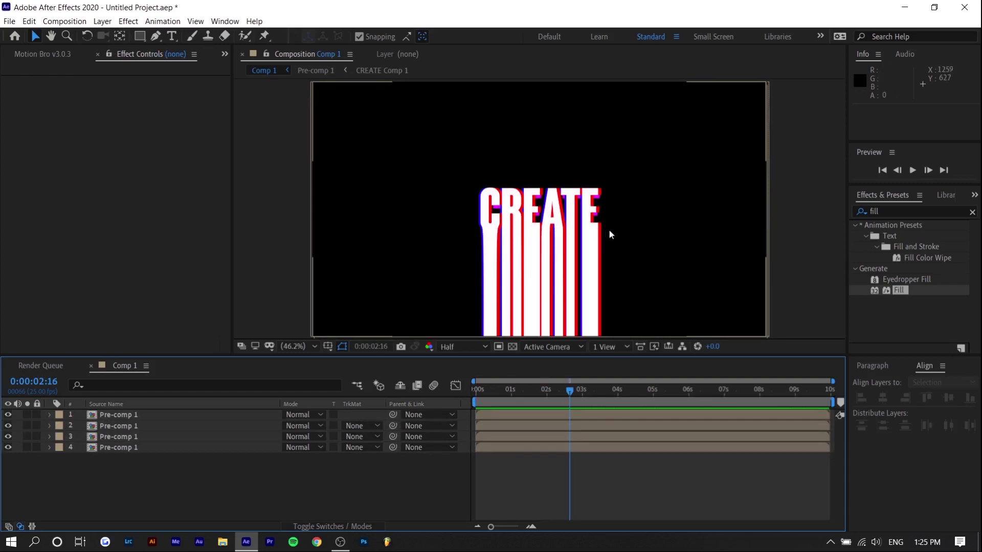
key("Home")
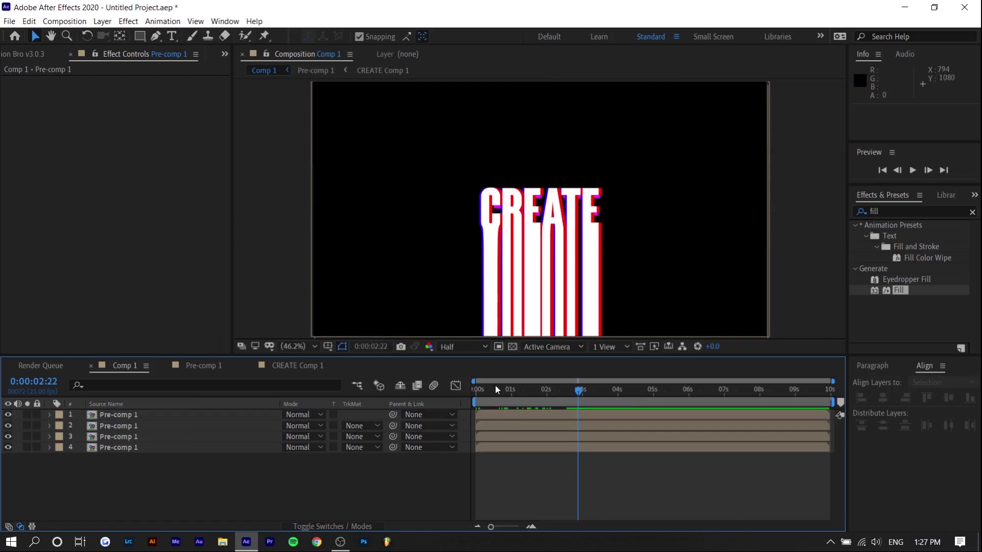
Copy the CREATE text layer from CREATE Comp 1 and paste it into Comp 1
left_click_drag(476, 391, 548, 395)
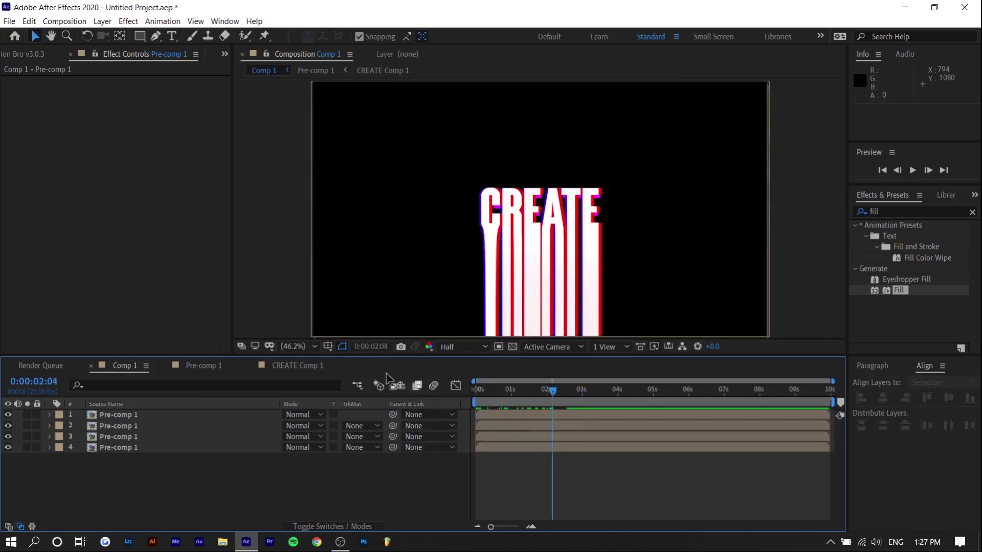
left_click(307, 365)
left_click(146, 415)
key("ctrl+c")
left_click(136, 364)
key("ctrl+v")
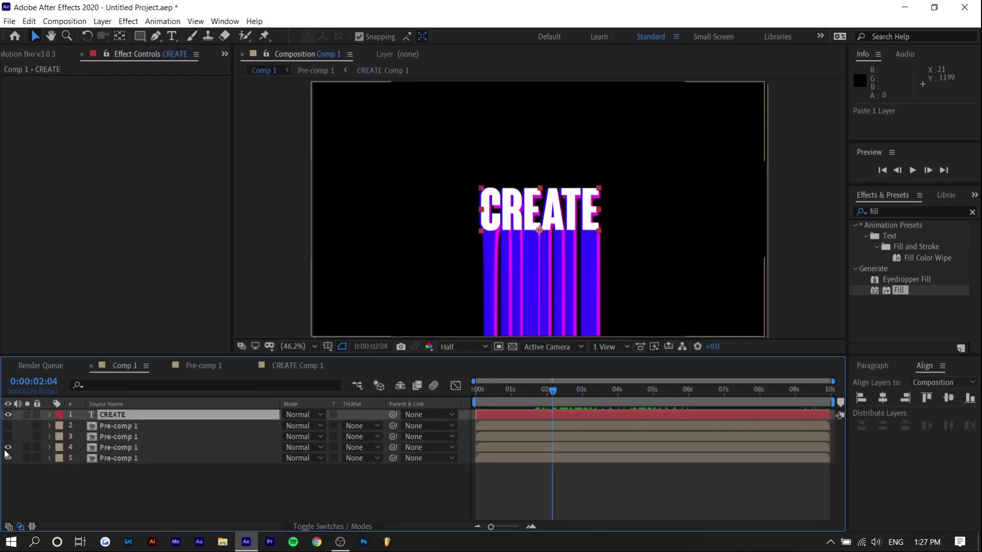
Check layer visibility and move layer 2 below layer 3
left_click_drag(5, 448, 7, 426)
left_click_drag(579, 391, 623, 392)
left_click_drag(8, 426, 7, 458)
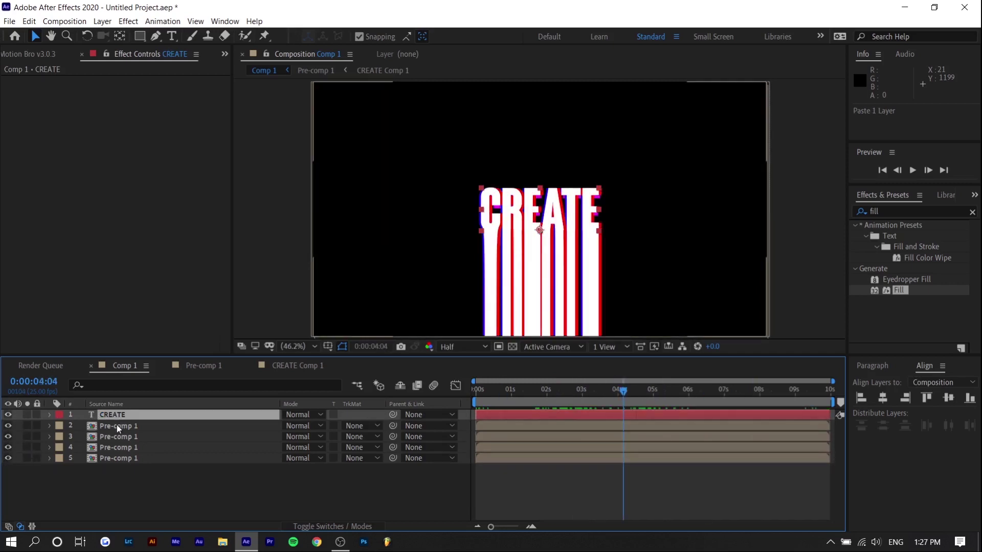
left_click_drag(117, 425, 118, 447)
mouse_move(596, 394)
left_mouse_down()
mouse_move(548, 399)
mouse_move(598, 398)
left_mouse_up()
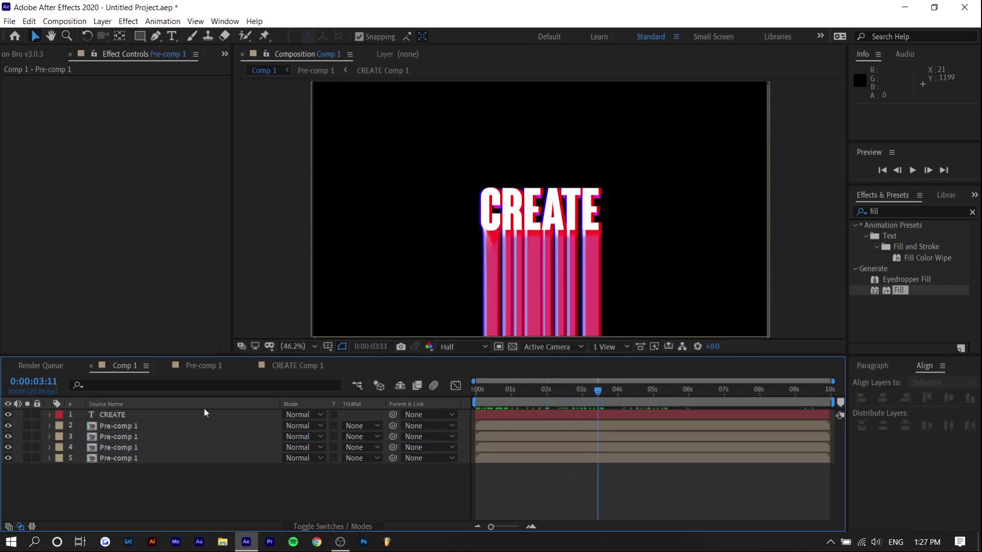
Set the CREATE layer's Position X to 964.1 and preview the animation
left_click(161, 415)
key("p")
key("Return")
left_click_drag(294, 425, 299, 425)
left_click(489, 397)
key("space")
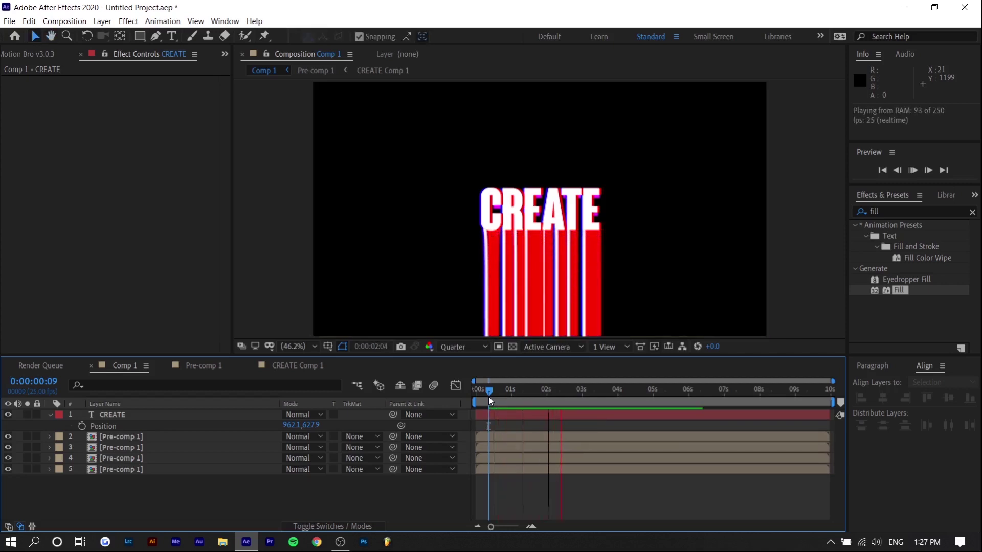
key("space")
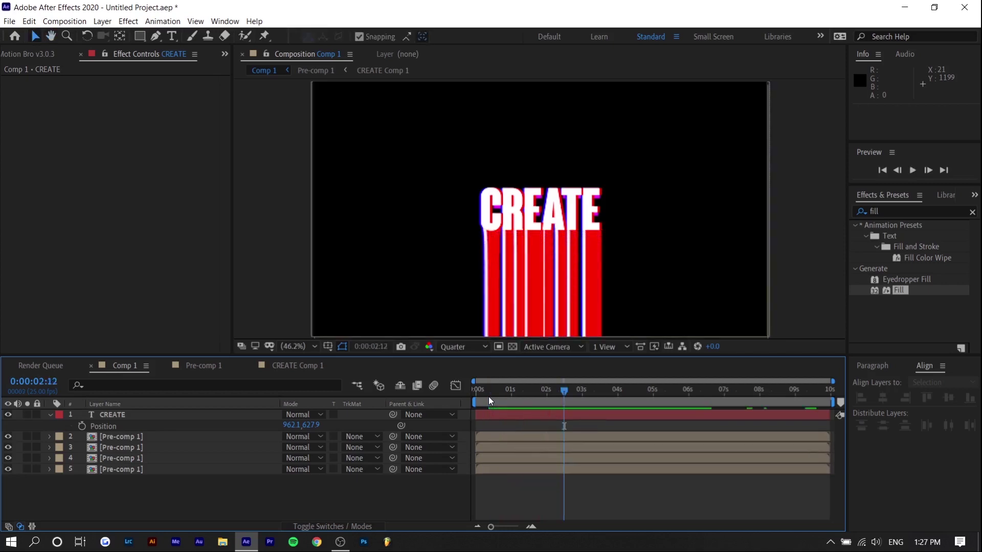
left_click(532, 228)
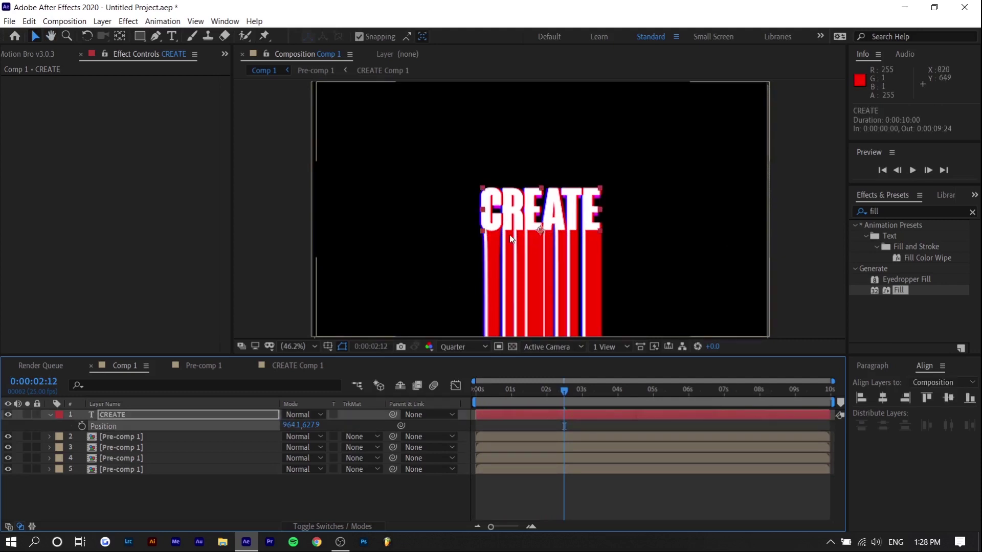
Search effects for 'vr glow' and precompose the CREATE text into CREATE Comp 2
left_click(972, 212)
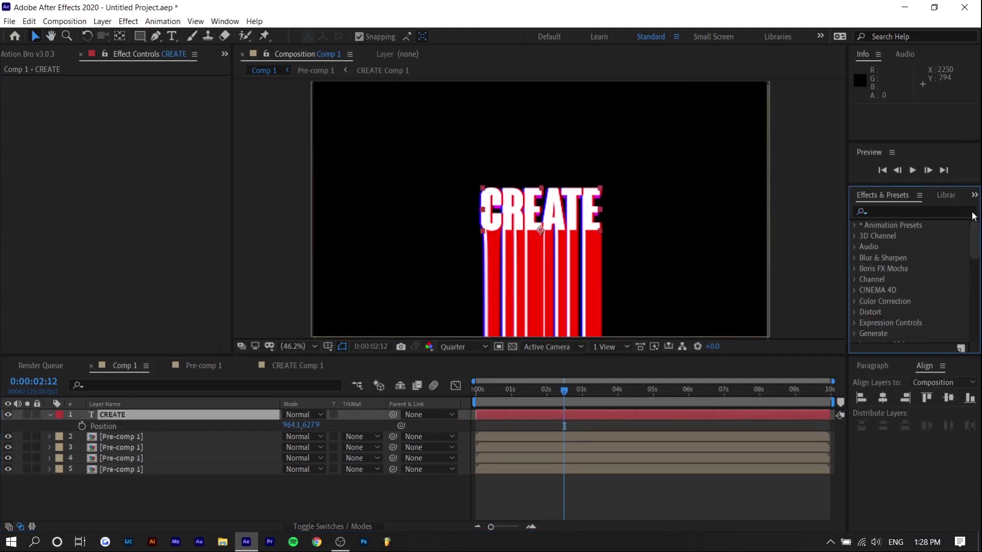
left_click(924, 211)
type("vr")
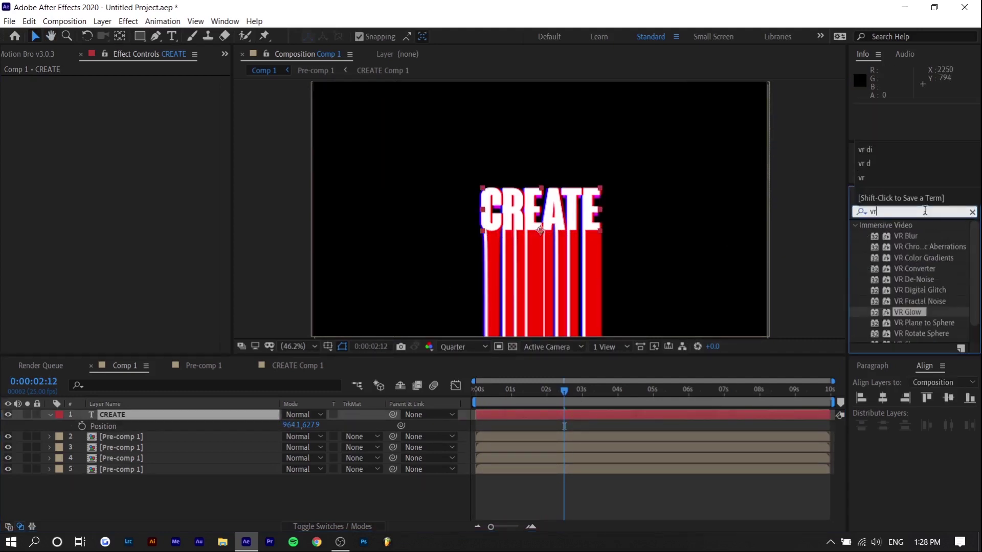
type(" glow")
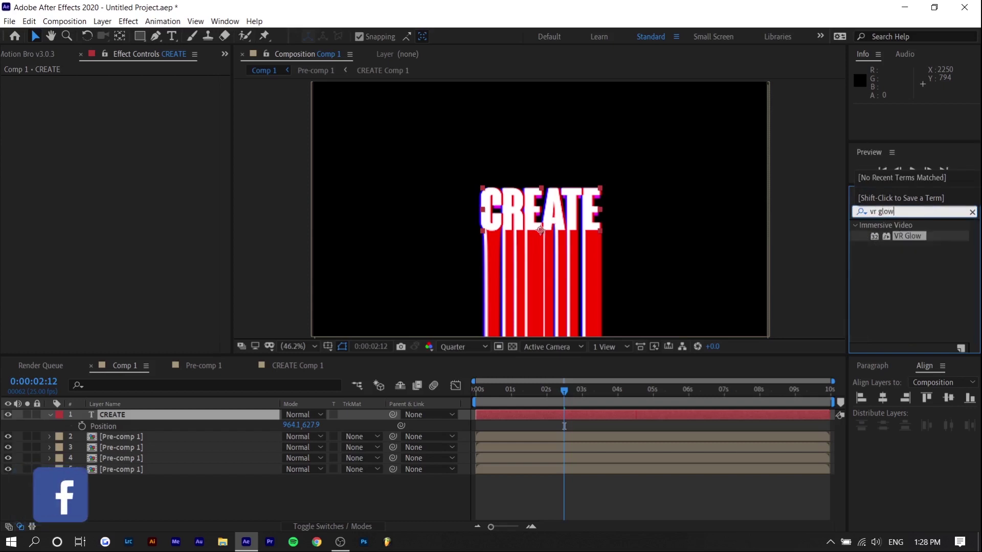
right_click(111, 415)
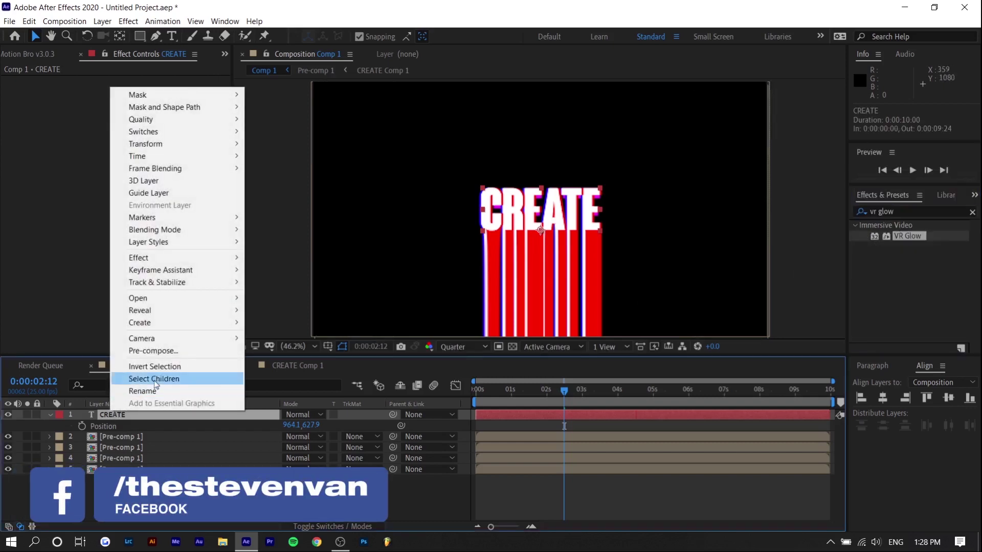
left_click(154, 351)
left_click(514, 353)
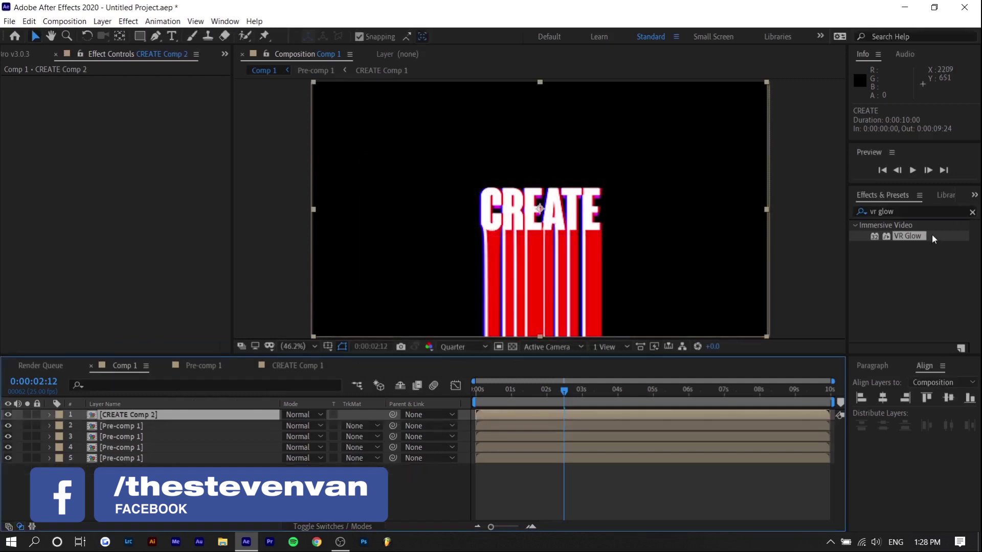
Apply VR Glow to CREATE Comp 2: Luma 0.98, Radius 85, Brightness 1.6, Saturation 10
left_click_drag(920, 236, 153, 416)
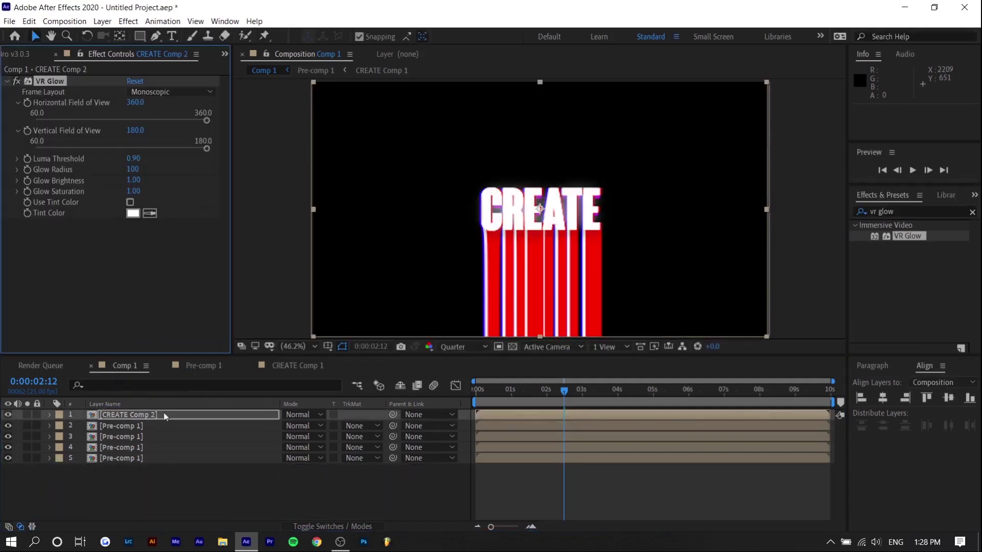
key("ctrl+z")
left_click_drag(934, 235, 122, 414)
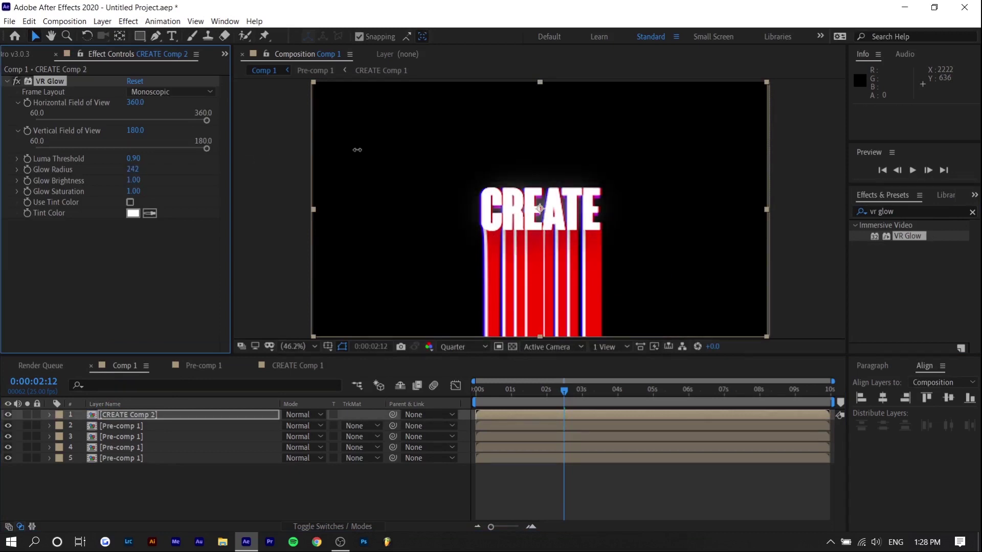
left_click(486, 394)
mouse_move(487, 392)
left_mouse_down()
mouse_move(561, 392)
mouse_move(481, 401)
left_mouse_up()
key("space")
left_click(605, 471)
Precompose the four streak layers (layers 2–5) into Pre-comp 2
left_click(545, 392)
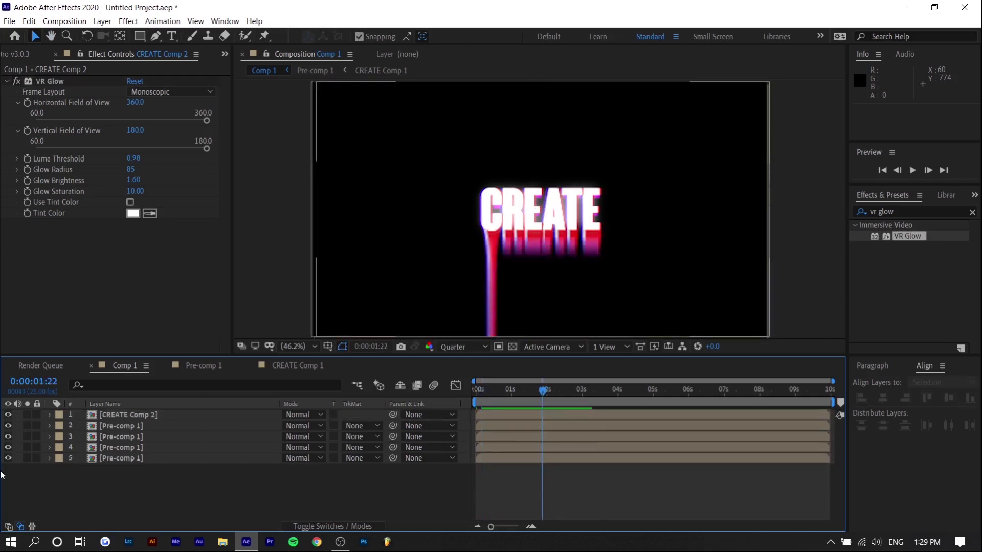
left_click_drag(131, 481, 136, 430)
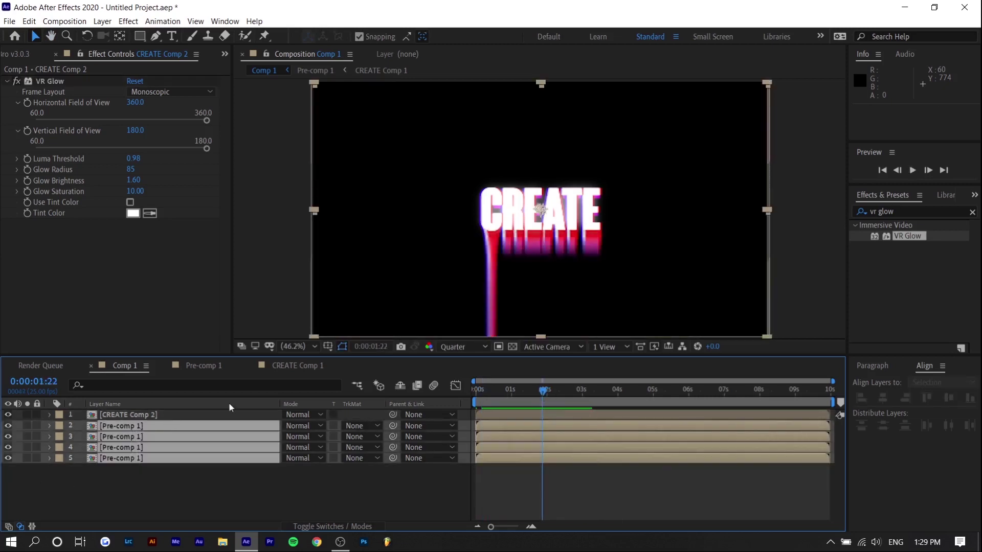
right_click(123, 448)
left_click(154, 402)
left_click(521, 355)
Apply Fast Box Blur at radius 1 to Pre-comp 2 and preview the streaks
double_click(902, 211)
key("ctrl+a")
type("fast")
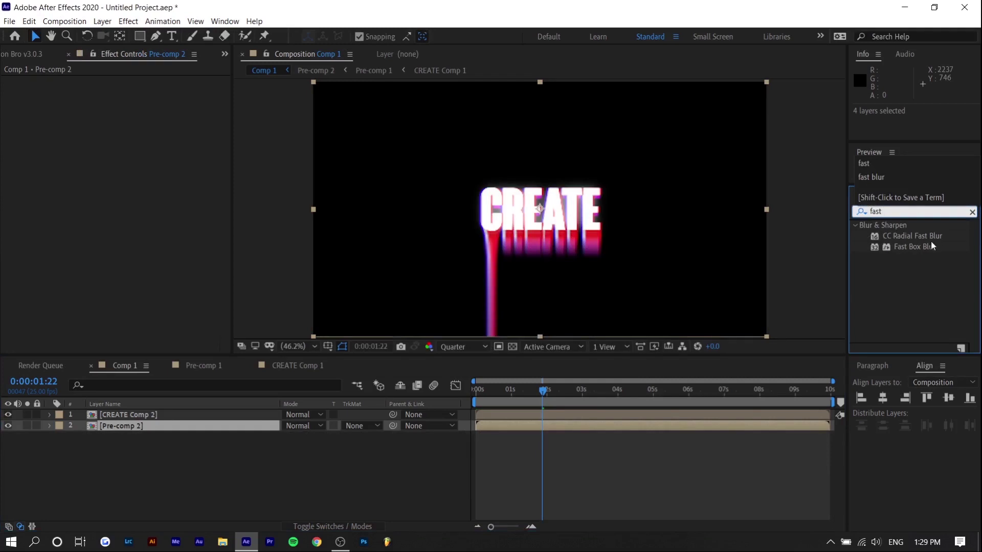
left_click_drag(931, 246, 174, 427)
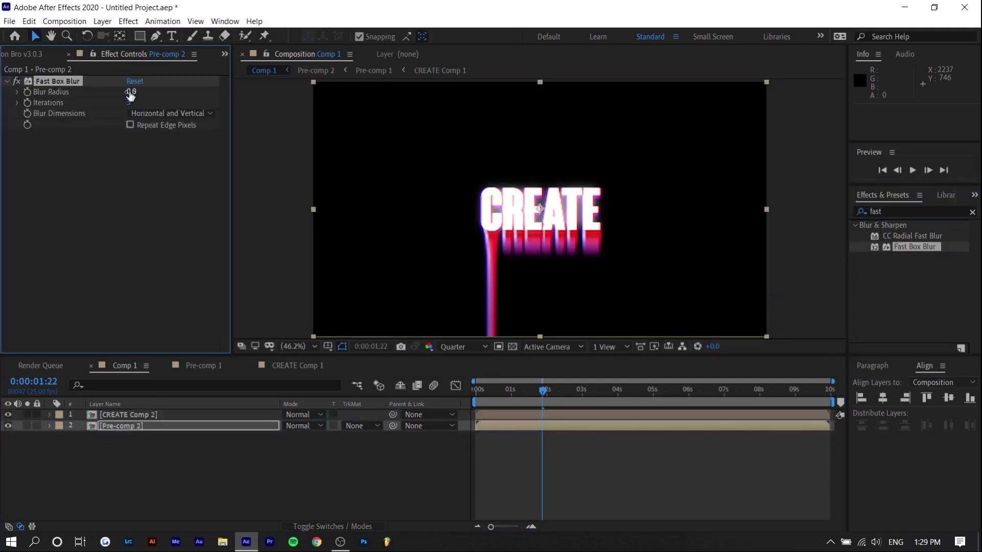
mouse_move(132, 91)
left_mouse_down()
mouse_move(154, 91)
mouse_move(132, 92)
left_mouse_up()
left_click(529, 397)
key("space")
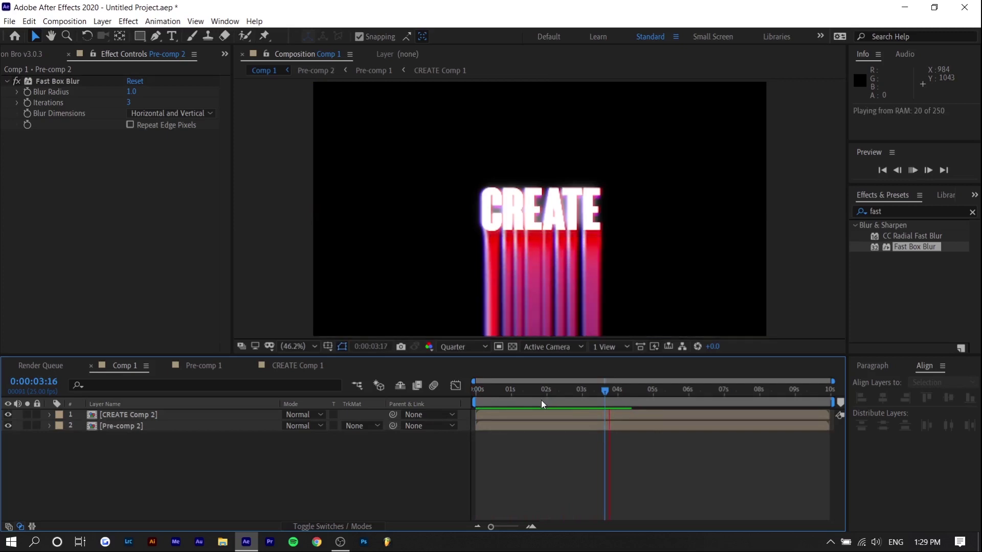
Lower the text's VR Glow to radius 15 and brightness 0.90, then review it
left_click(526, 416)
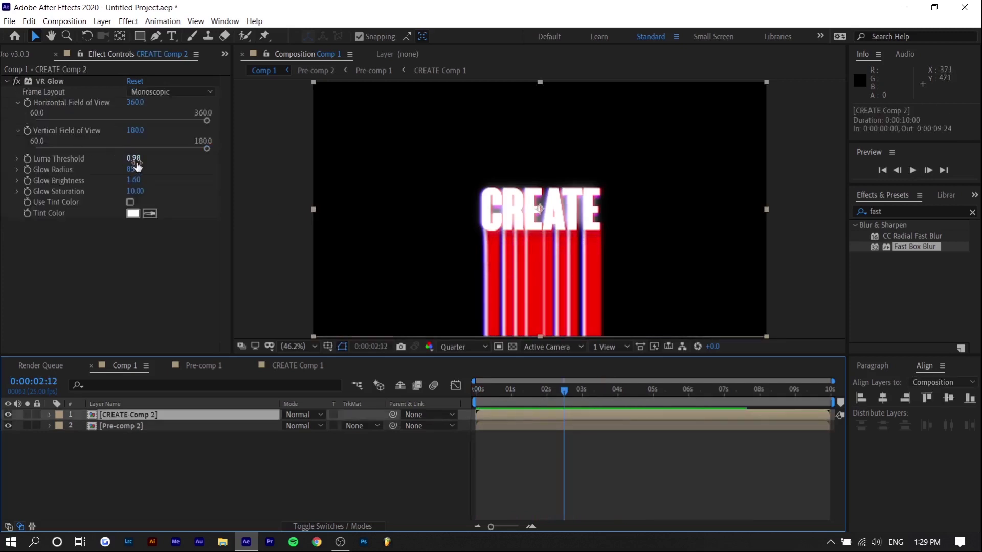
left_click_drag(131, 173, 86, 180)
key("space")
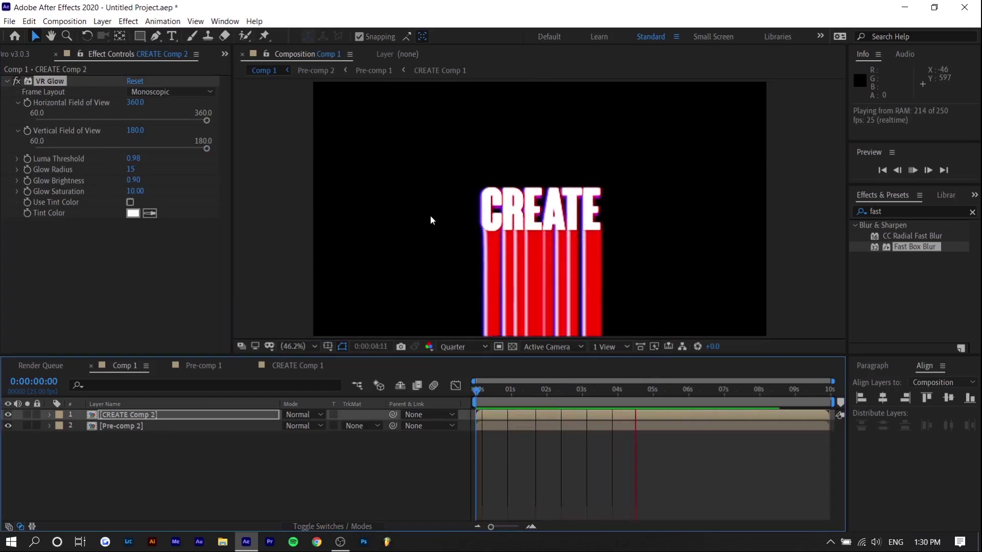
key("space")
left_click_drag(476, 436, 529, 463)
left_click(453, 456)
left_click(183, 426)
left_click(176, 415, "shift")
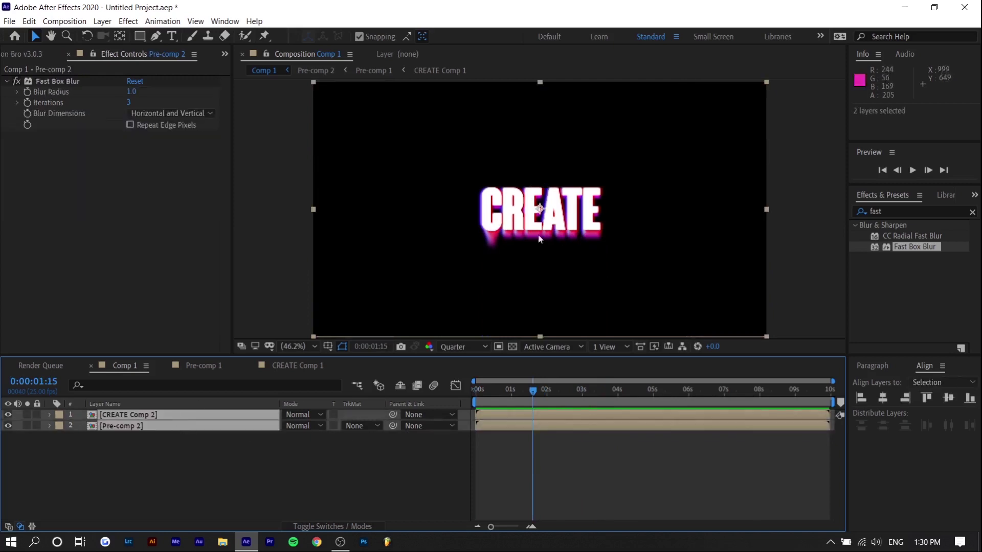
Nest CREATE Comp 2 and Pre-comp 2 together as Pre-comp 3
right_click(186, 426)
left_click(239, 367)
key("Return")
Apply Turbulent Displace to Pre-comp 3 and set its Amount to 10
left_click(888, 211)
type("turbu")
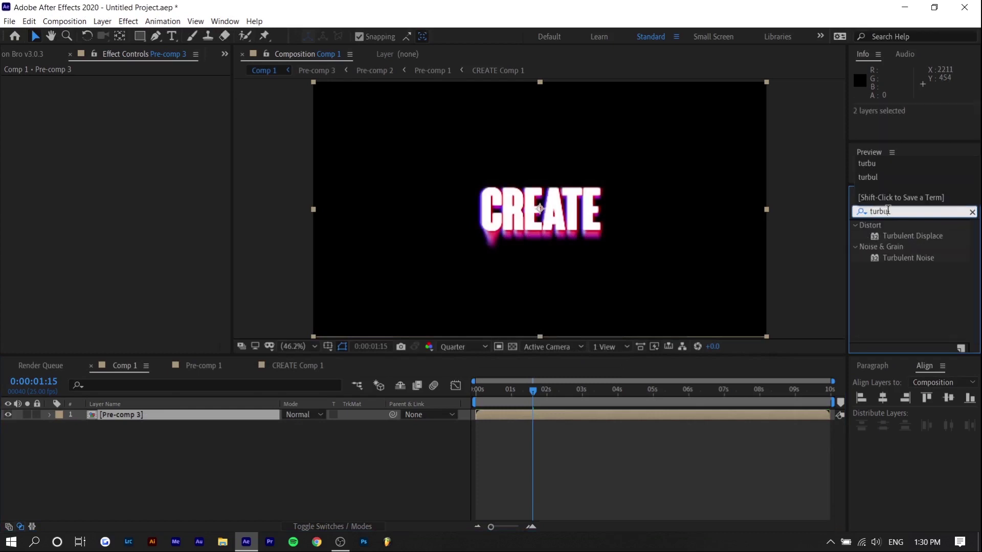
left_click_drag(930, 242, 493, 416)
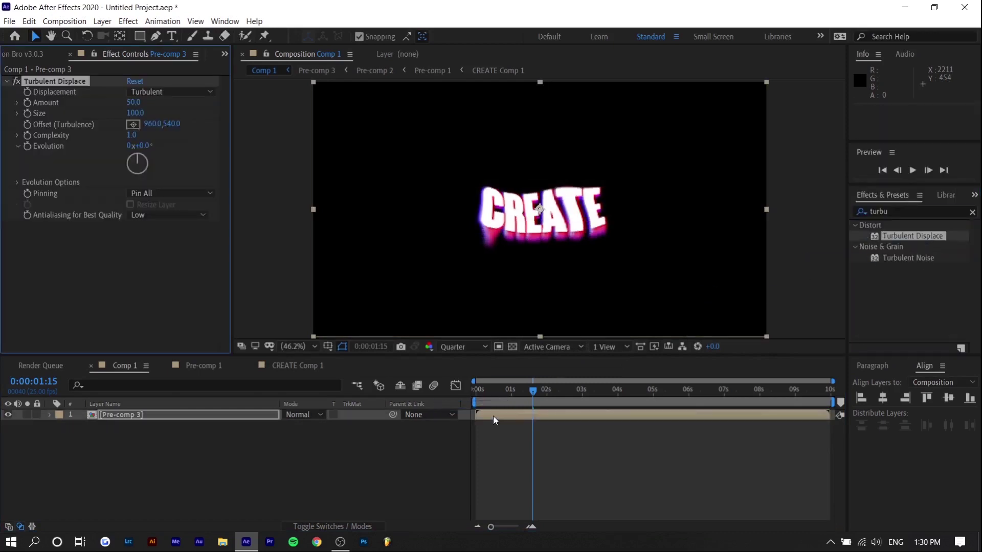
left_click_drag(522, 392, 464, 397)
key("space")
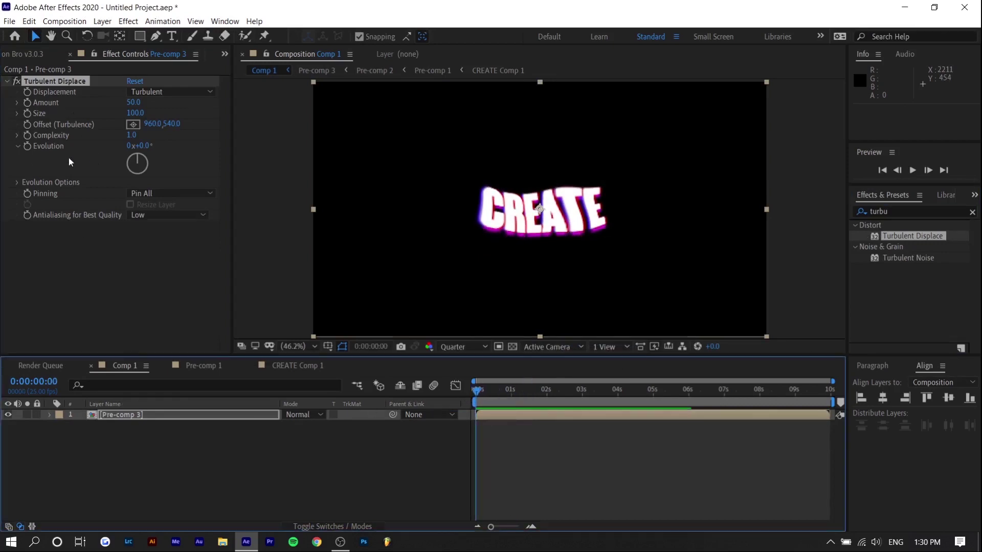
left_click_drag(148, 146, 523, 176)
mouse_move(537, 392)
left_mouse_down()
mouse_move(594, 397)
mouse_move(546, 402)
left_mouse_up()
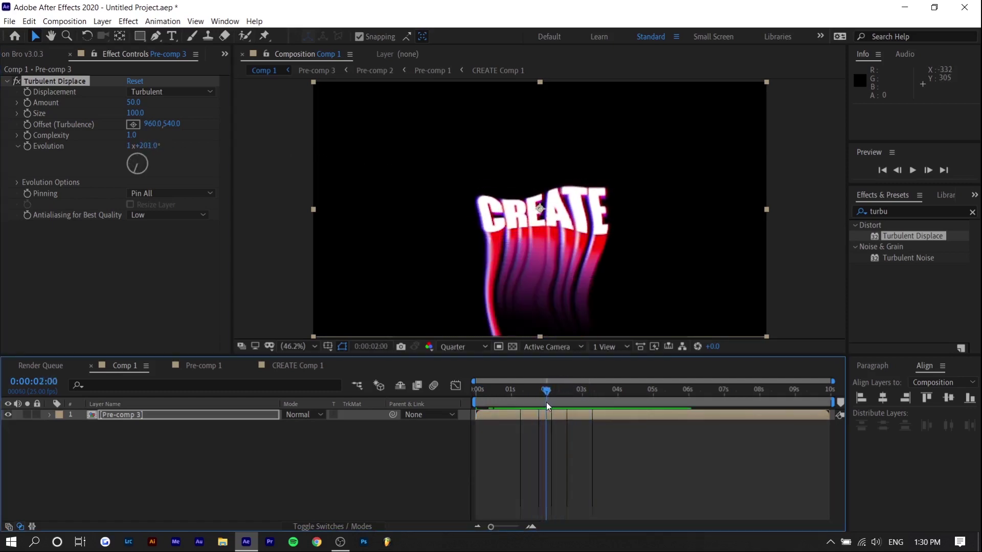
left_click(134, 103)
type("10")
key("Return")
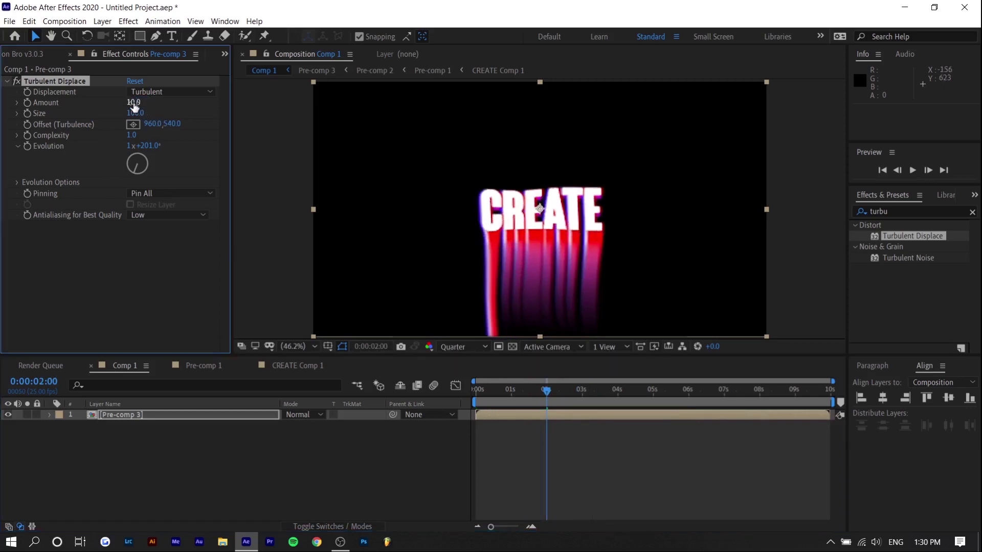
key("space")
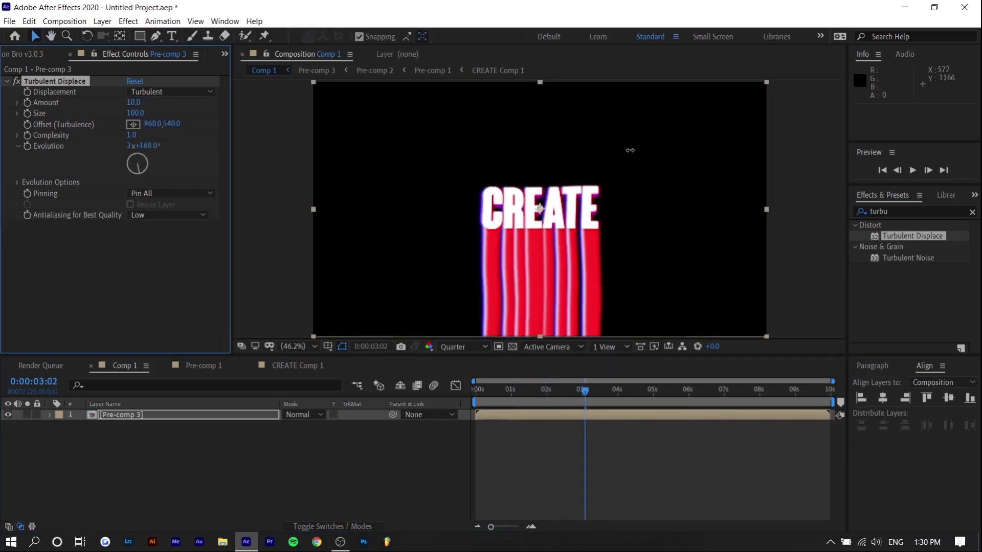
Drive Turbulent Displace Evolution with a time*20 expression and preview it
left_click_drag(141, 145, 176, 141)
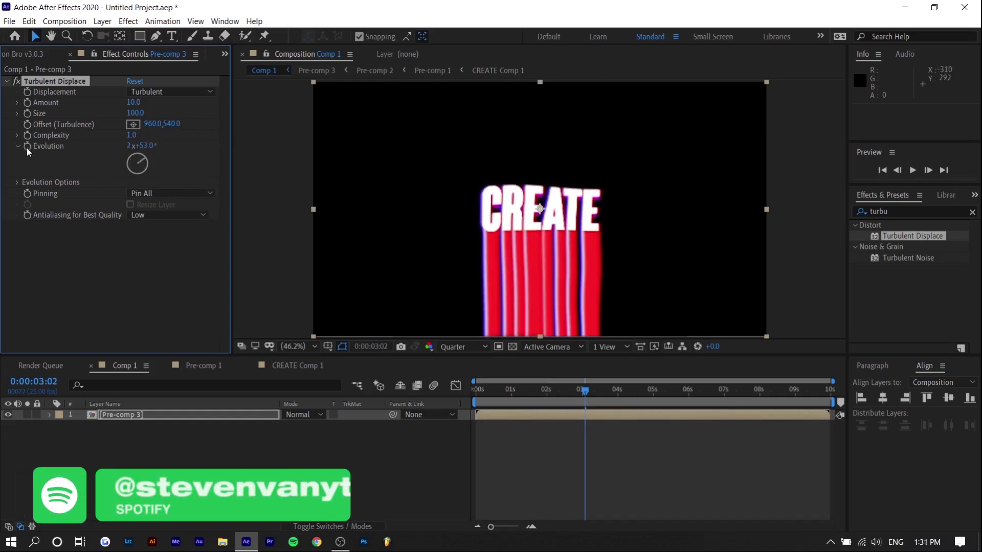
left_click(28, 146, "alt")
type("time")
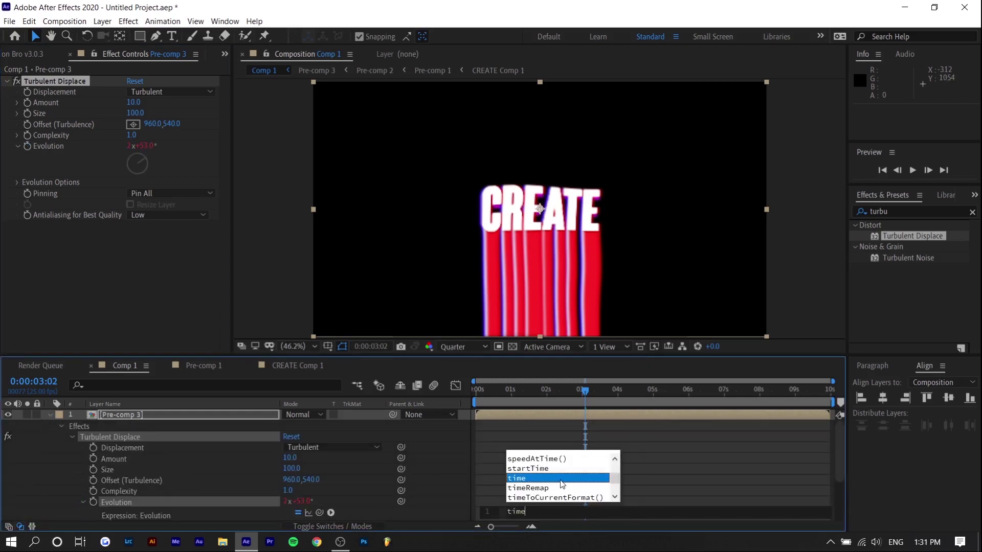
type("*")
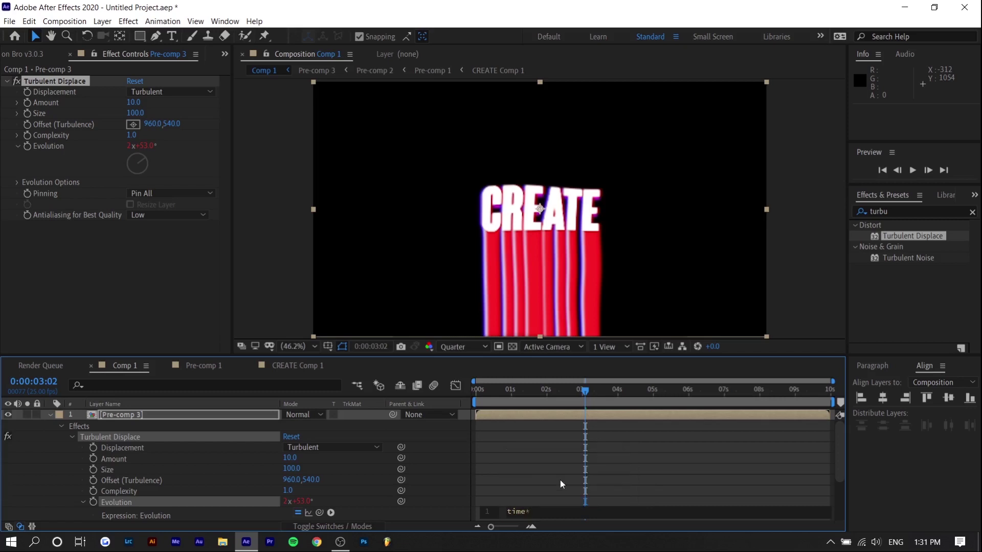
type("20")
left_click(560, 480)
key("space")
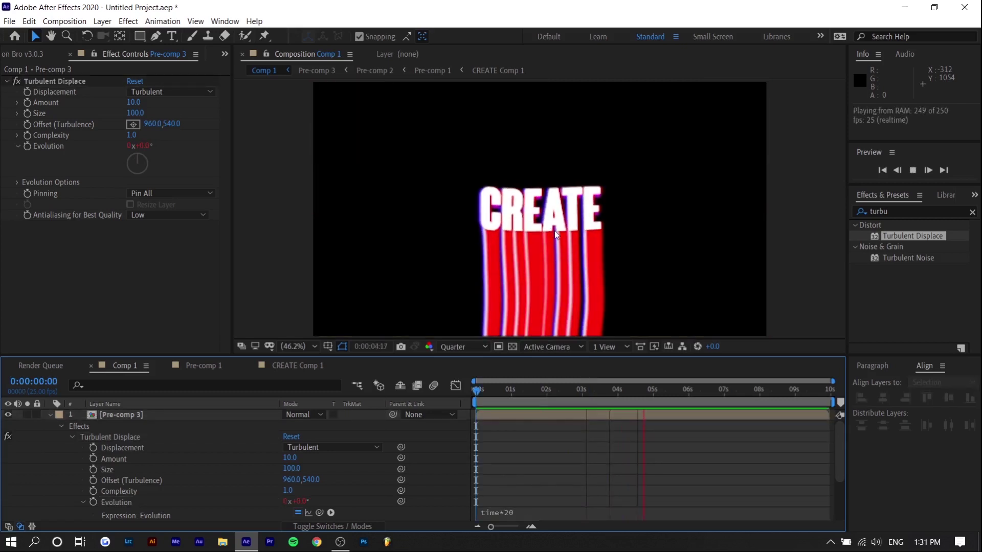
key("space")
Change the Evolution expression to time*50 and preview the faster wobble
left_click(523, 513)
double_click(533, 512)
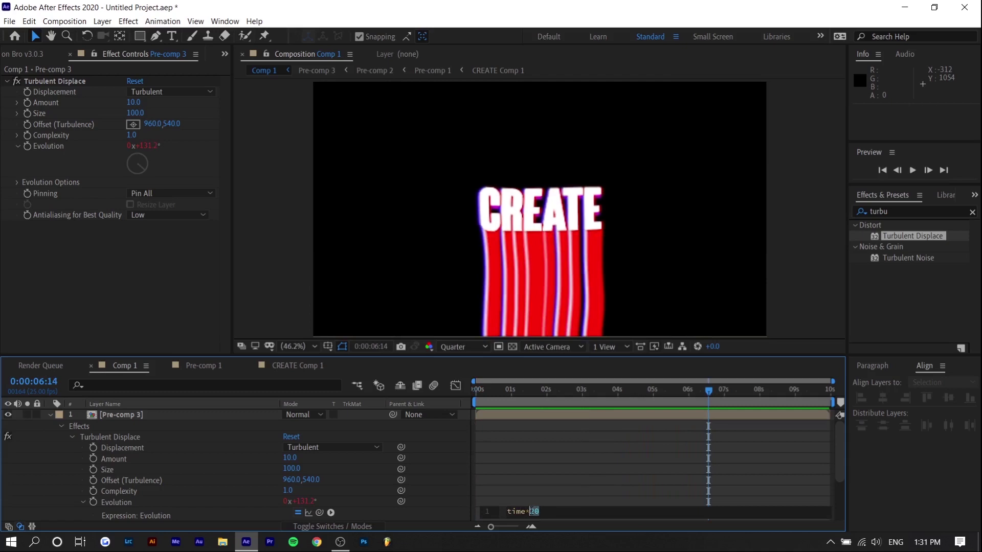
type("50")
left_click(564, 429)
key("Home")
key("space")
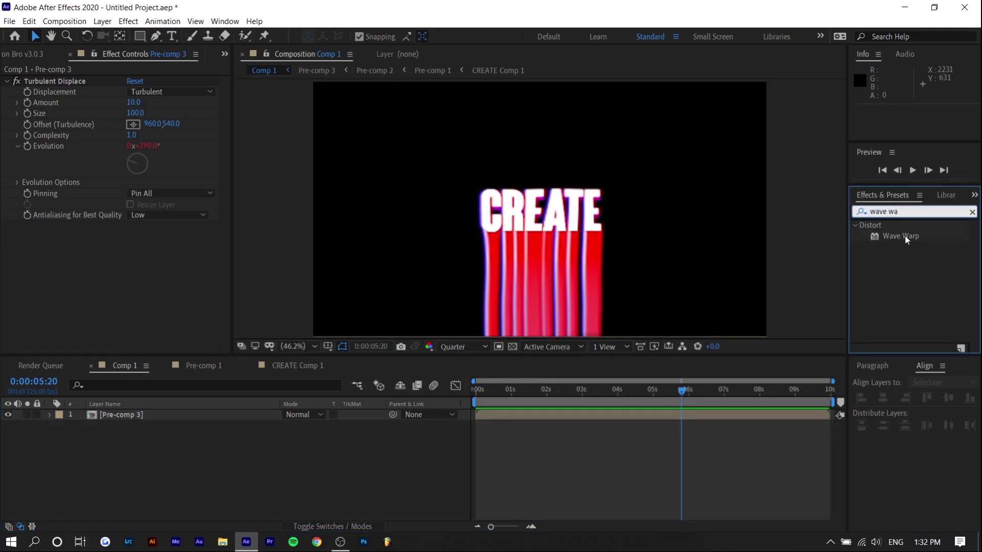
Add Wave Warp to Pre-comp 3: Noise type, height 1, width 47, direction 0°
left_click_drag(905, 236, 542, 415)
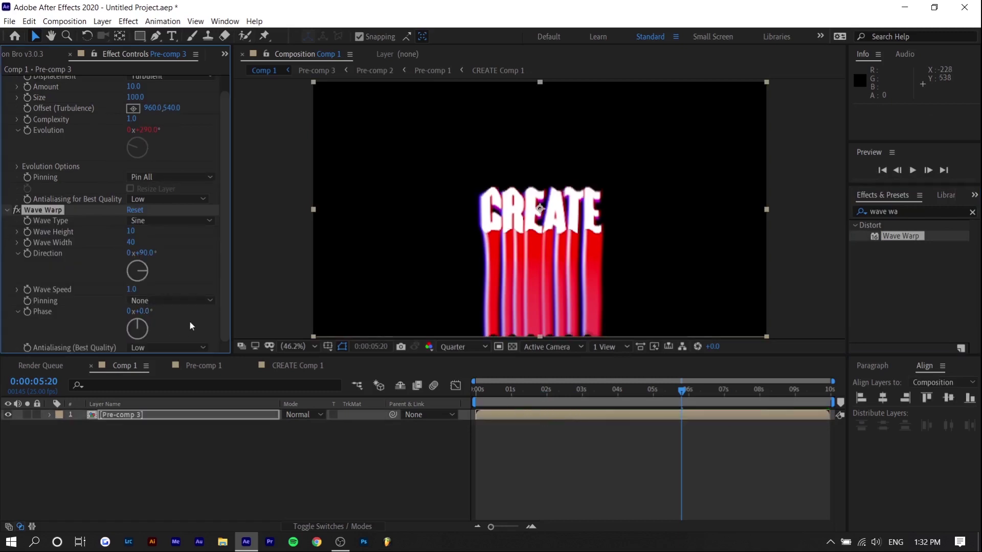
mouse_move(152, 320)
left_mouse_down()
mouse_move(150, 329)
mouse_move(127, 308)
mouse_move(134, 297)
mouse_move(159, 343)
mouse_move(157, 322)
mouse_move(149, 343)
mouse_move(157, 337)
left_mouse_up()
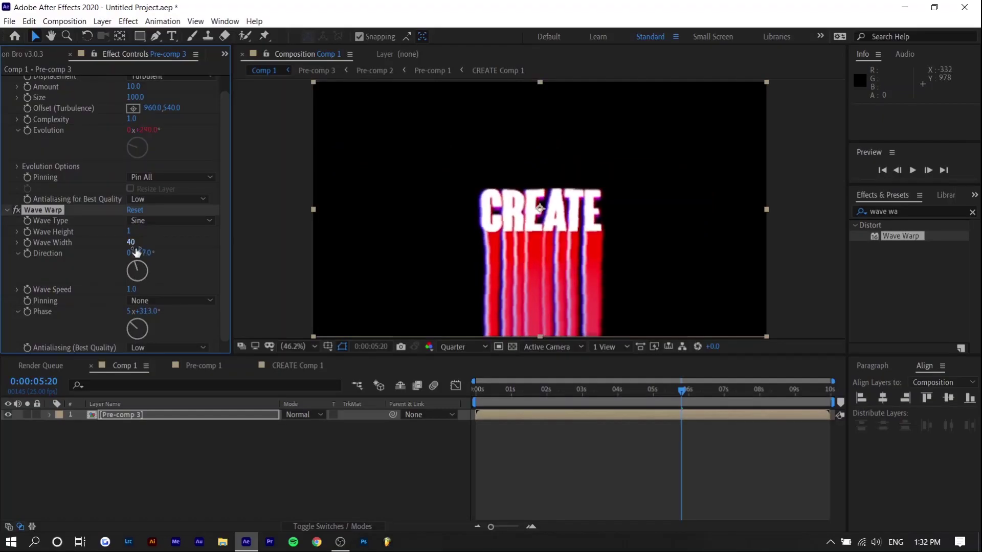
key("Return")
left_click_drag(132, 244, 178, 243)
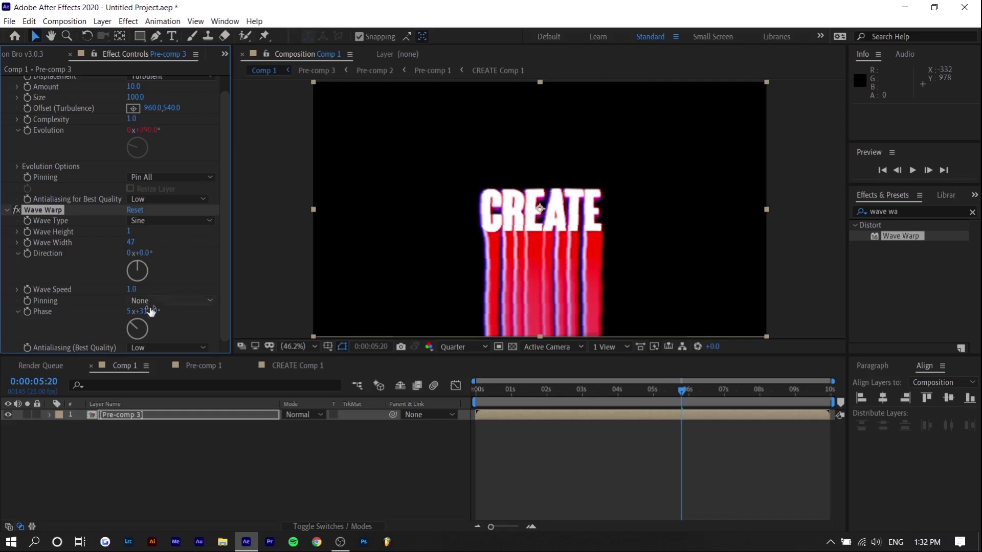
left_click_drag(150, 314, 63, 230)
left_click(140, 222)
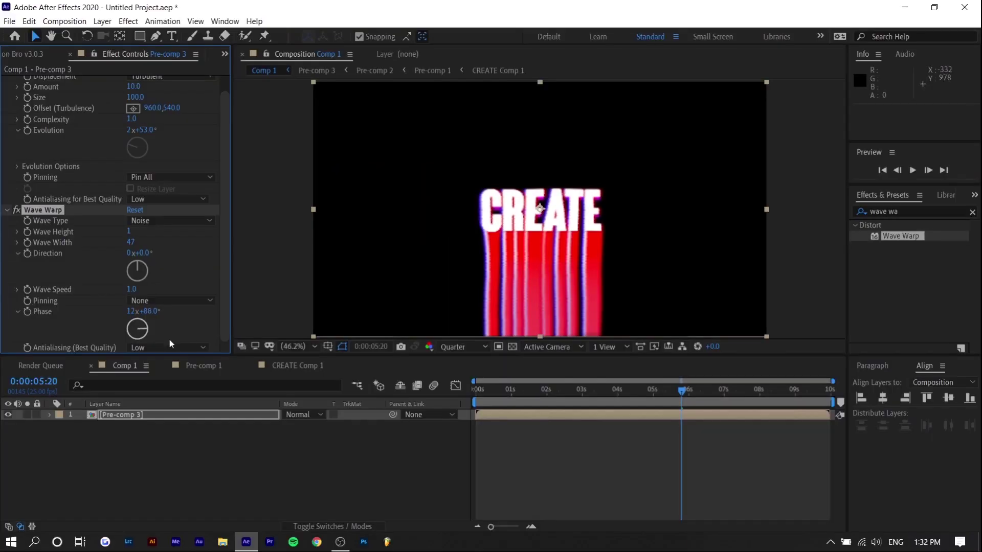
left_click_drag(144, 331, 132, 332)
Add a time*600 expression to the Wave Warp Phase and preview it
left_click(30, 312, "alt")
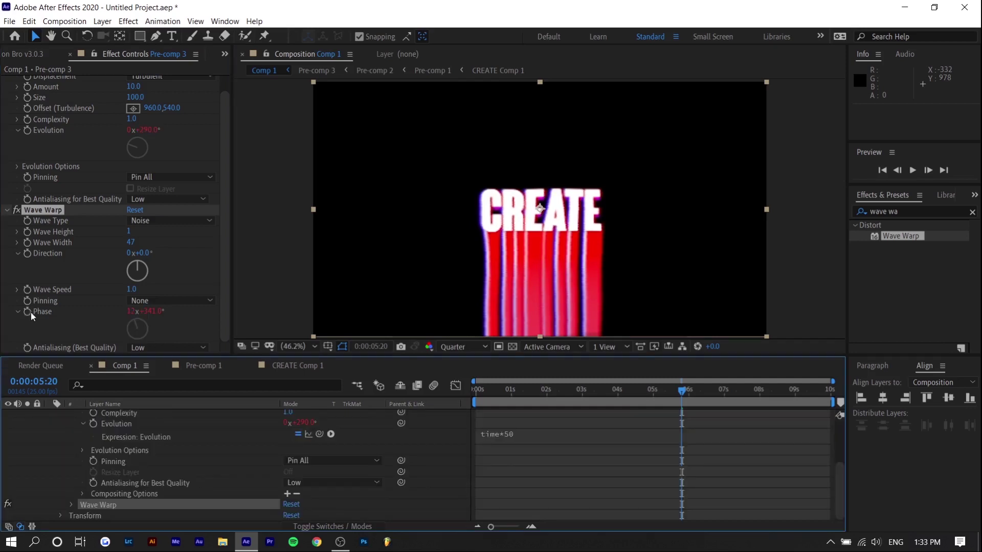
left_click(27, 312, "alt")
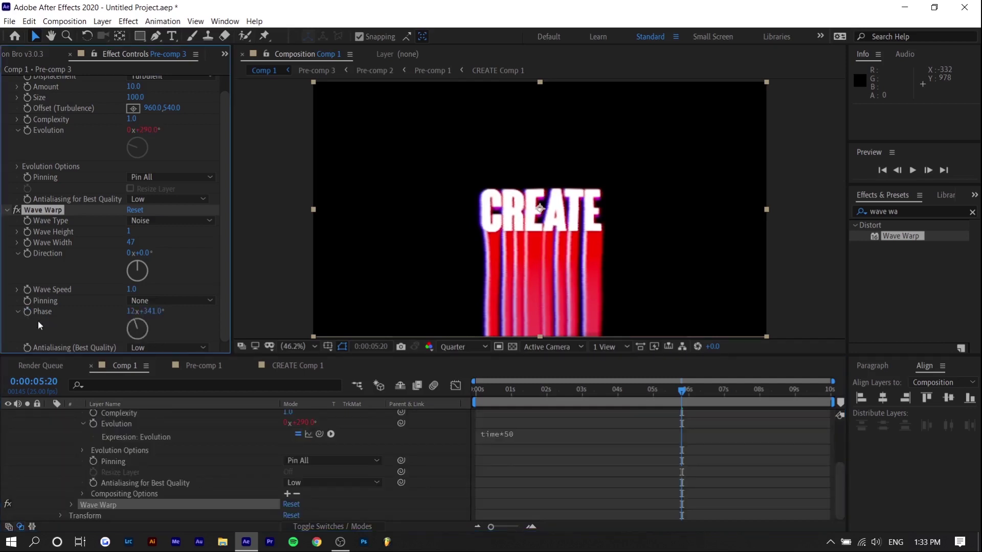
left_click(27, 312, "alt")
type("time*600")
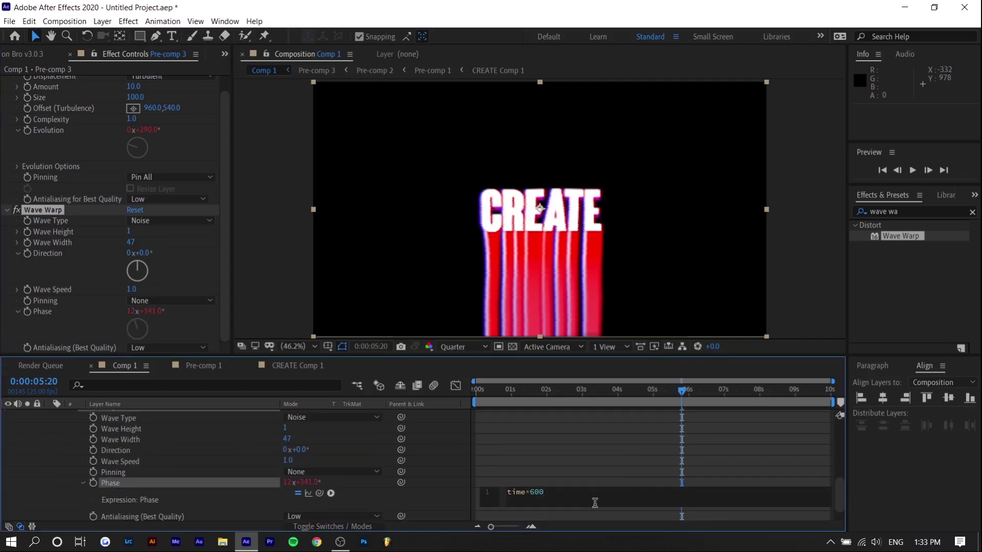
left_click(548, 262)
key("space")
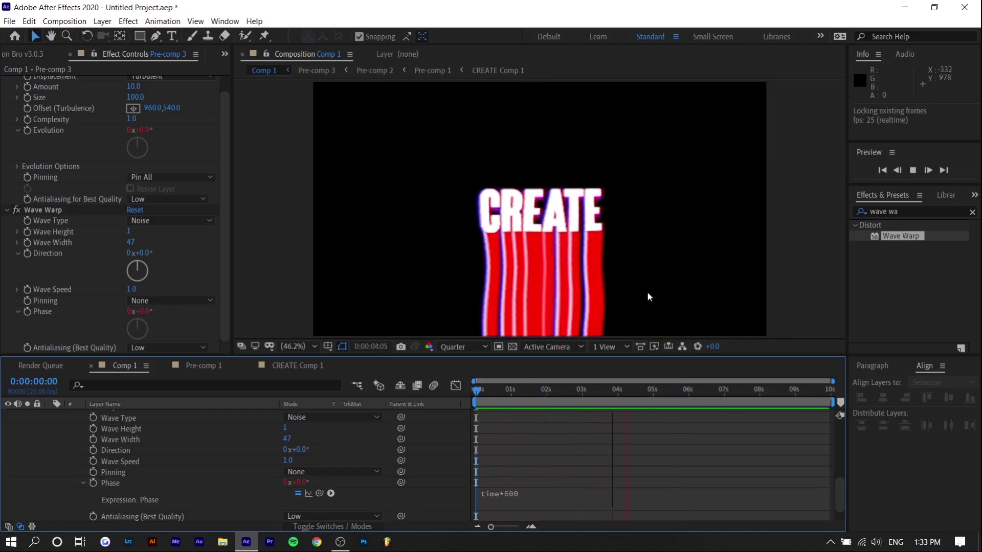
Edit the Phase expression to time*500 and preview from the start
double_click(538, 492)
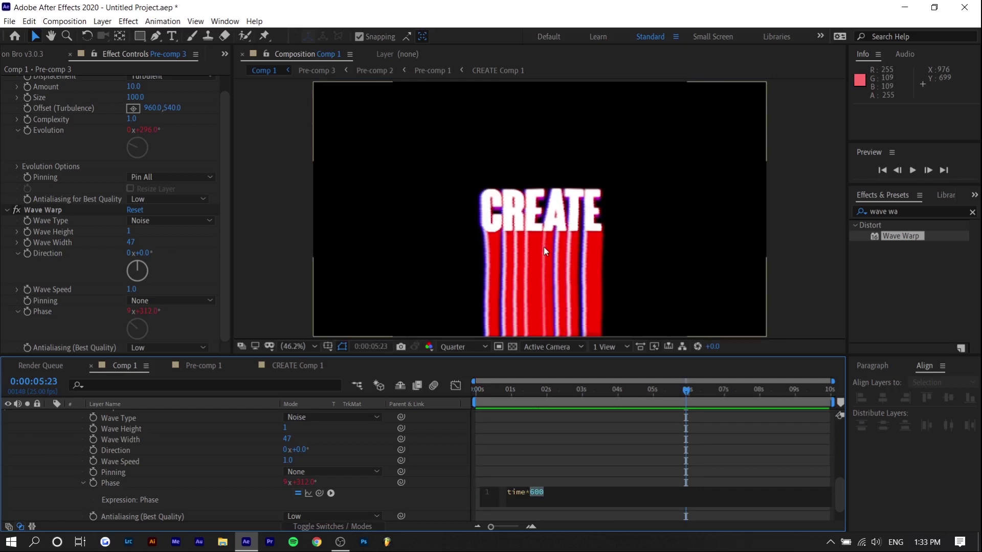
type("500")
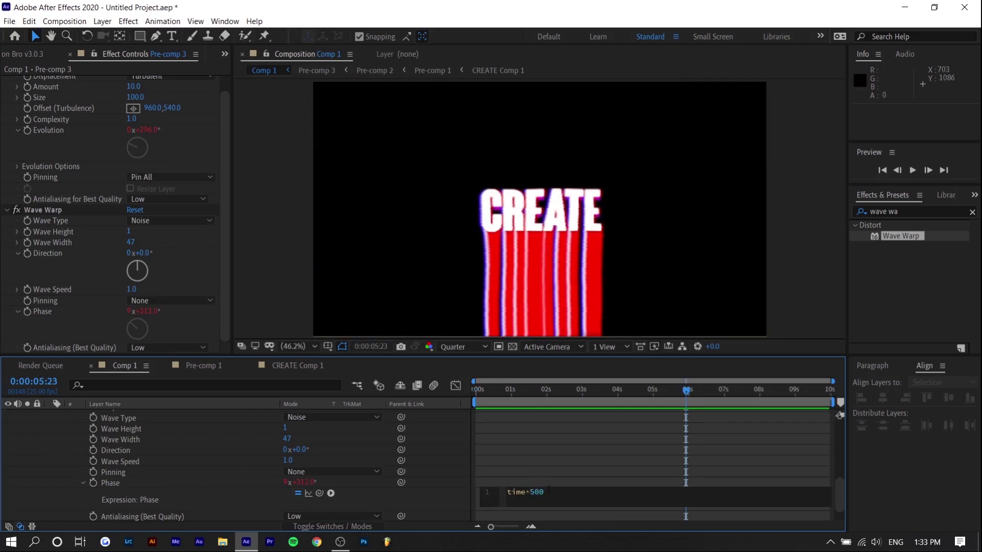
left_click(527, 421)
key("Home")
key("space")
scroll(542, 475, "up", 6)
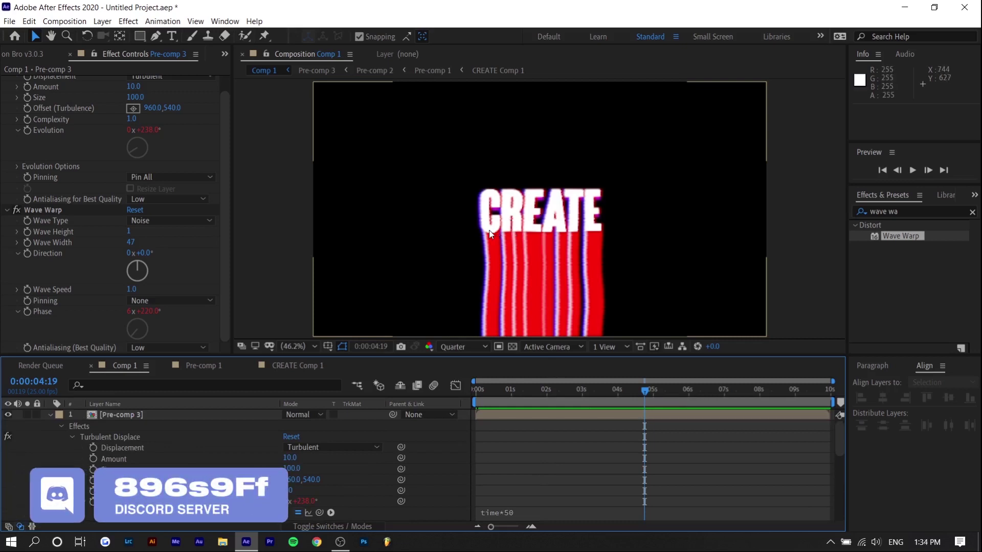
Open Pre-comp 3 and duplicate the CREATE Comp 2 layer
double_click(160, 413)
left_click(135, 416)
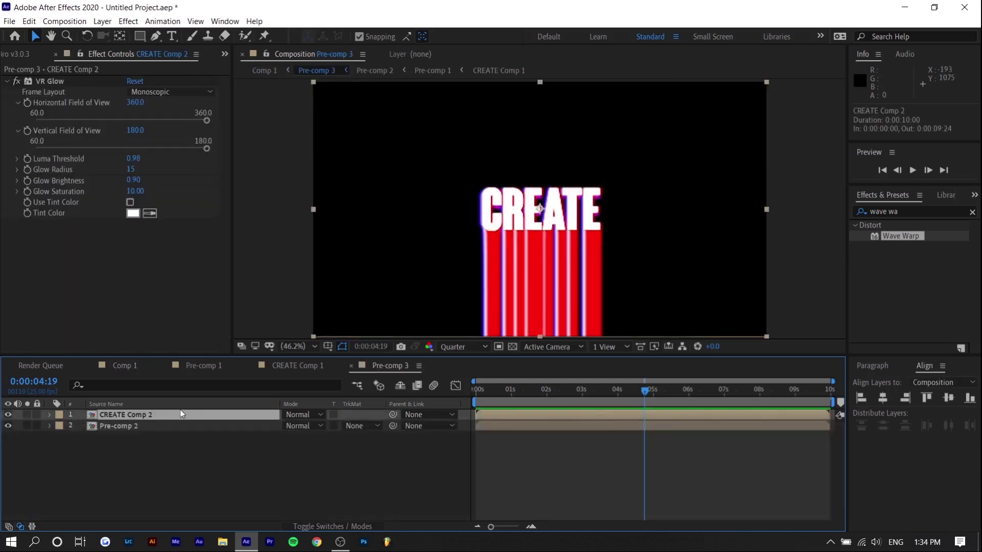
key("ctrl+c")
key("ctrl+v")
Apply Gaussian Blur to the duplicate CREATE Comp 2 and raise Blurriness to 91.6
left_click(895, 212)
type("blur")
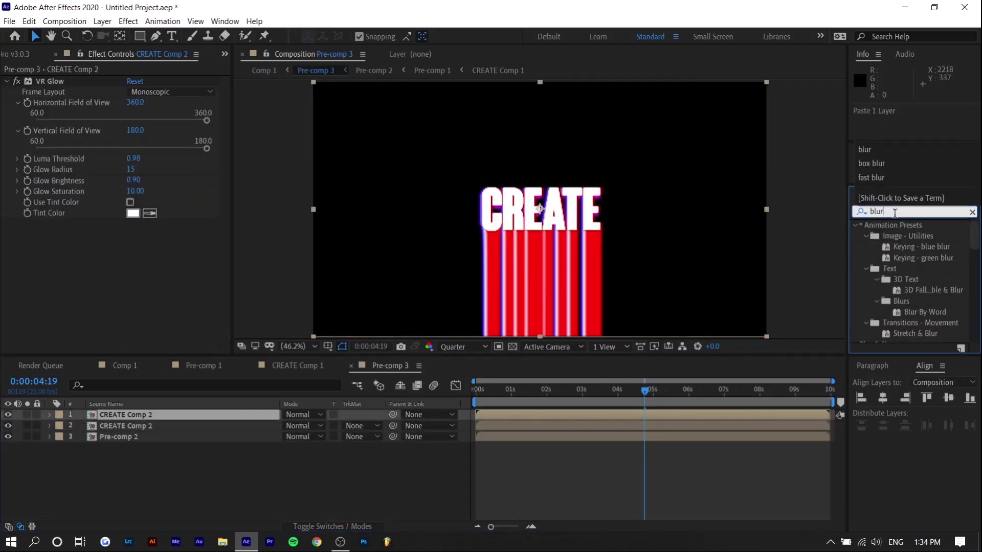
double_click(895, 212)
type("gaus")
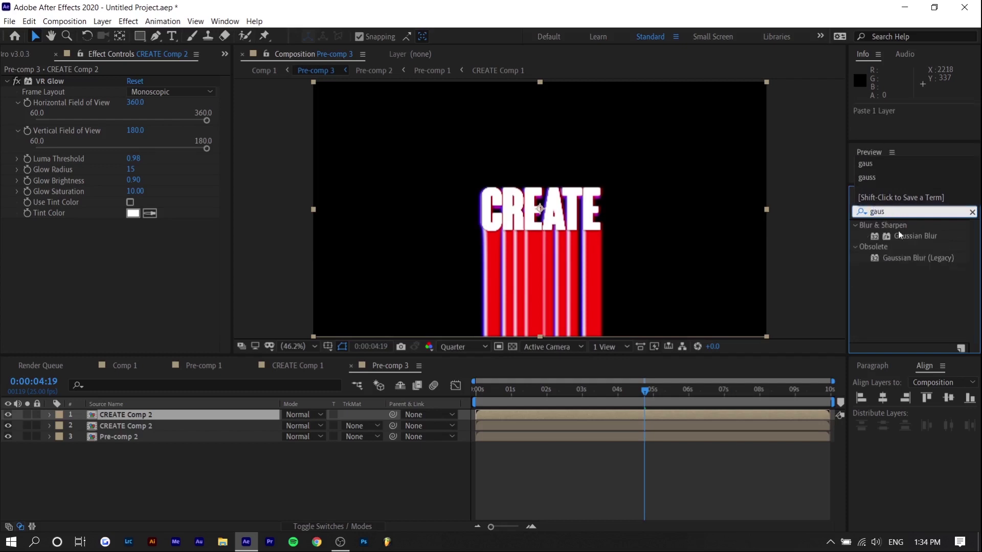
left_click_drag(900, 241, 152, 429)
left_click(152, 430)
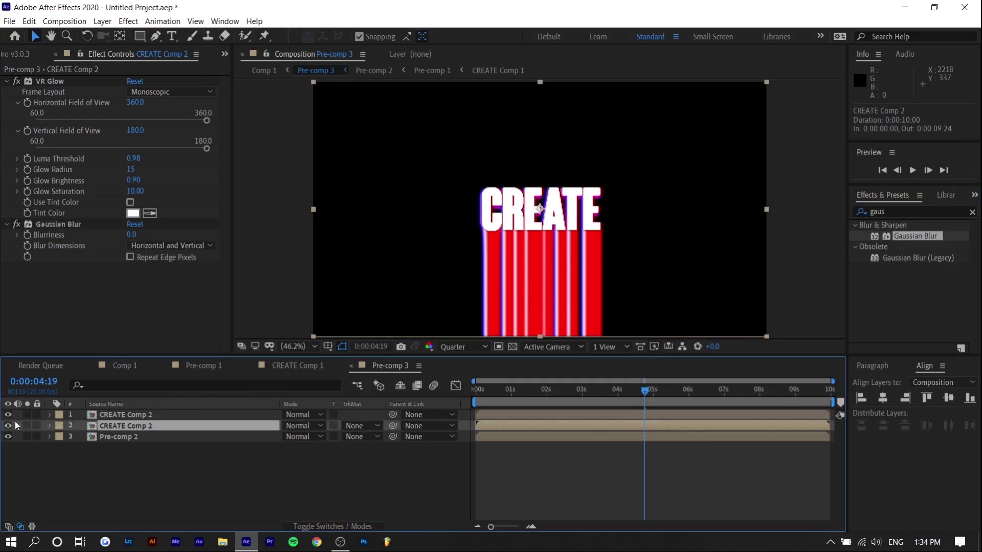
left_click(106, 415)
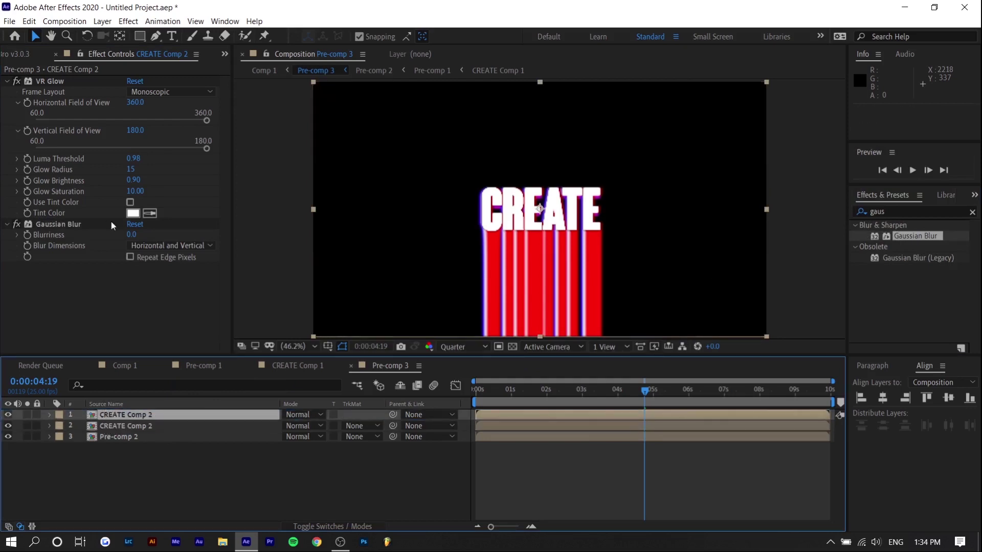
left_click_drag(132, 234, 837, 217)
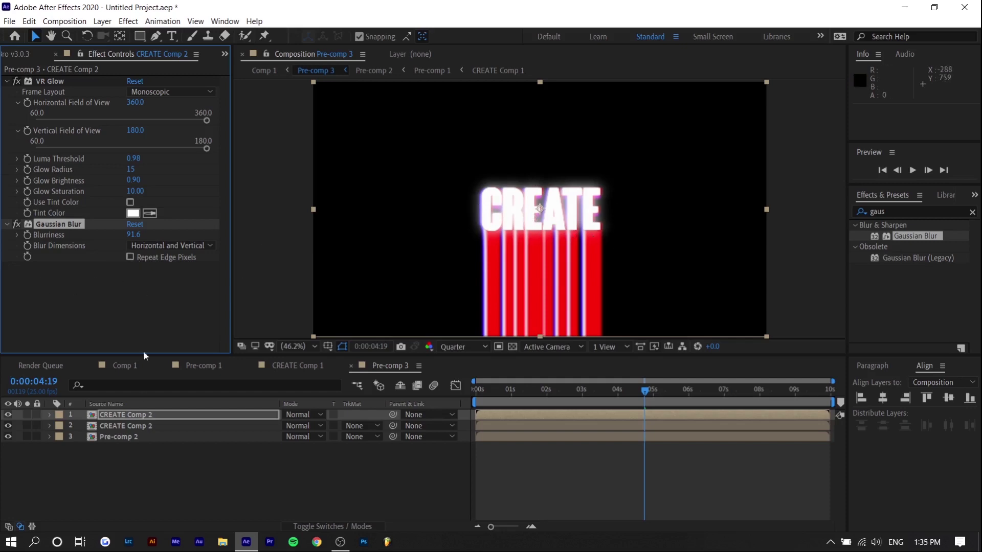
Draw an inverted elliptical mask around the CREATE word on the blurred copy
left_click(144, 35)
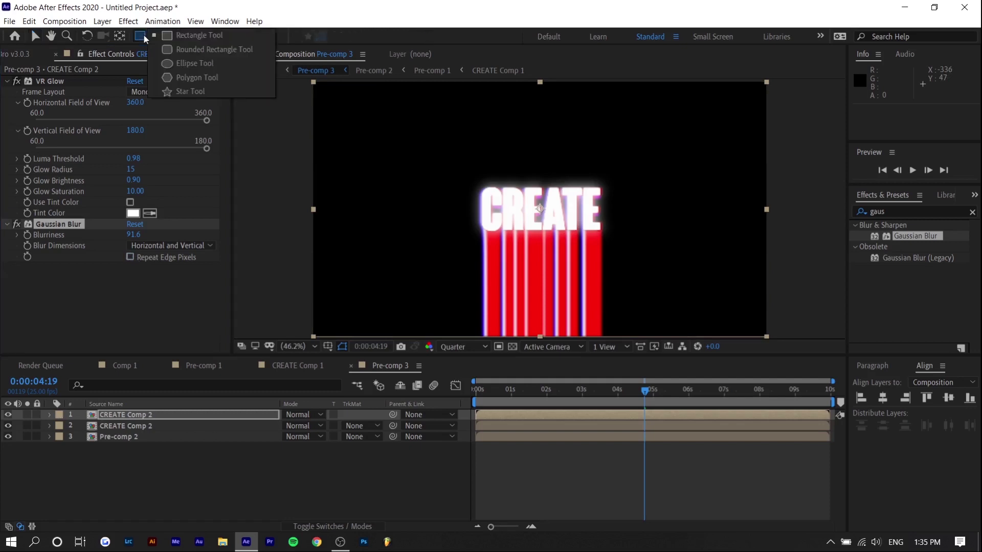
left_click(180, 63)
left_click_drag(457, 168, 627, 217)
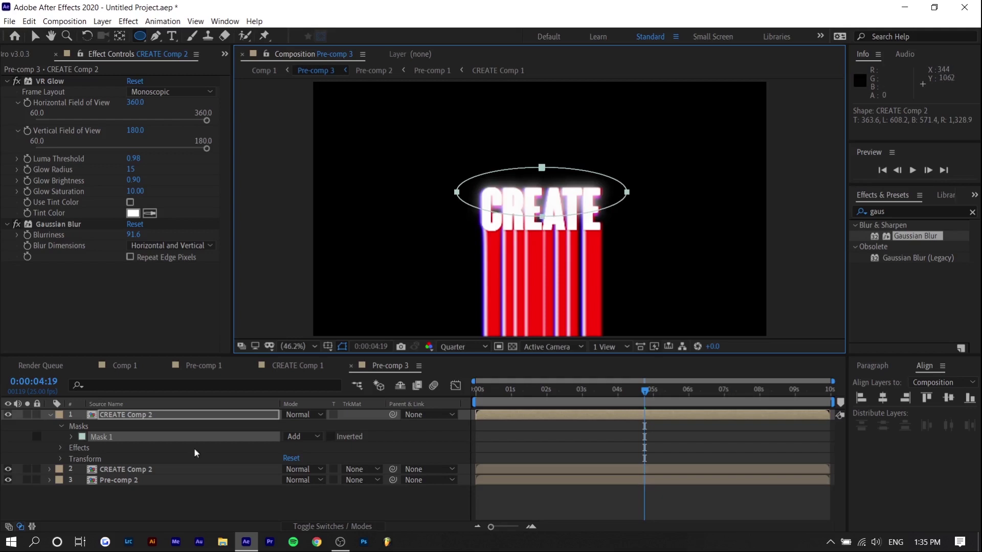
left_click(333, 446)
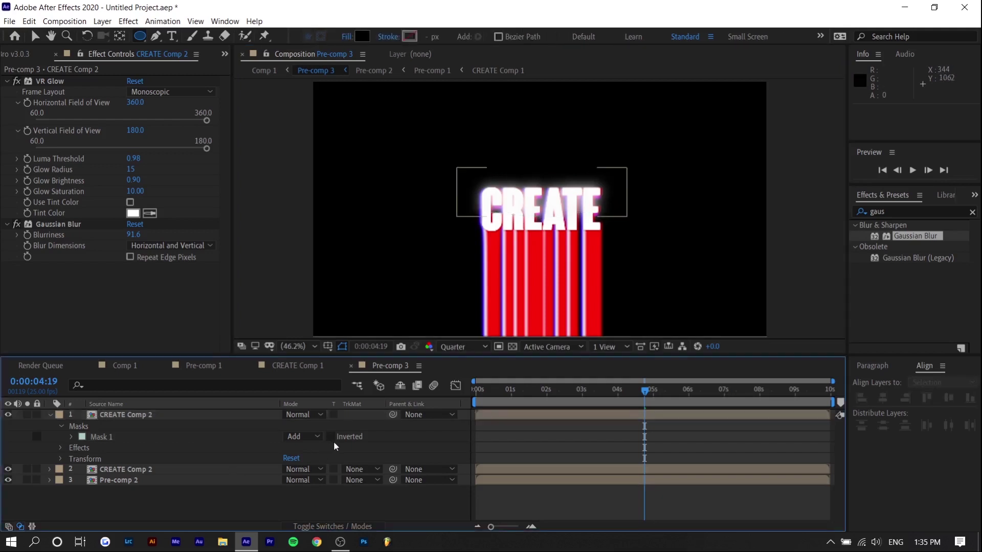
left_click(331, 437)
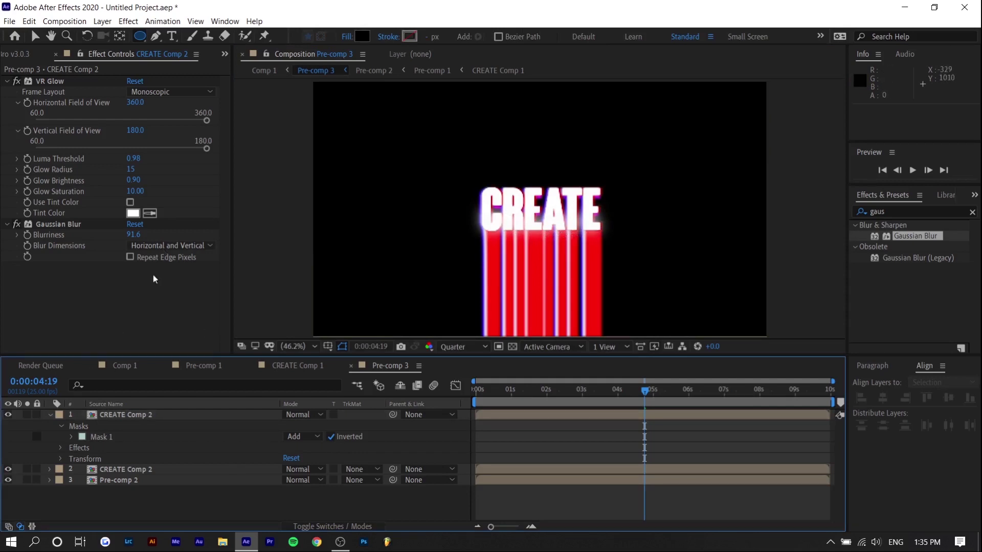
Feather the mask edge to 68 pixels, check the top layer's blur, and return to Comp 1
left_click(71, 438)
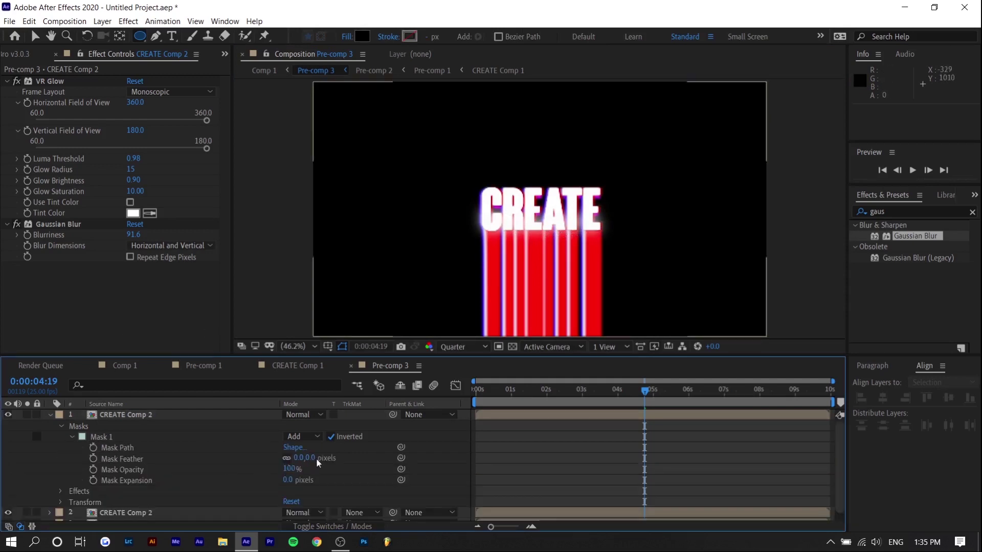
left_click_drag(313, 460, 359, 464)
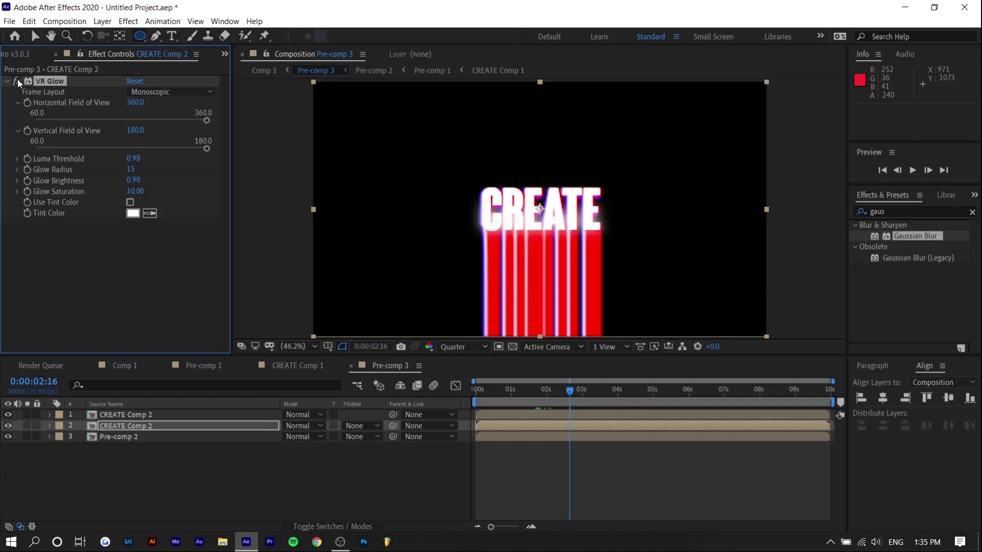
left_click(179, 415)
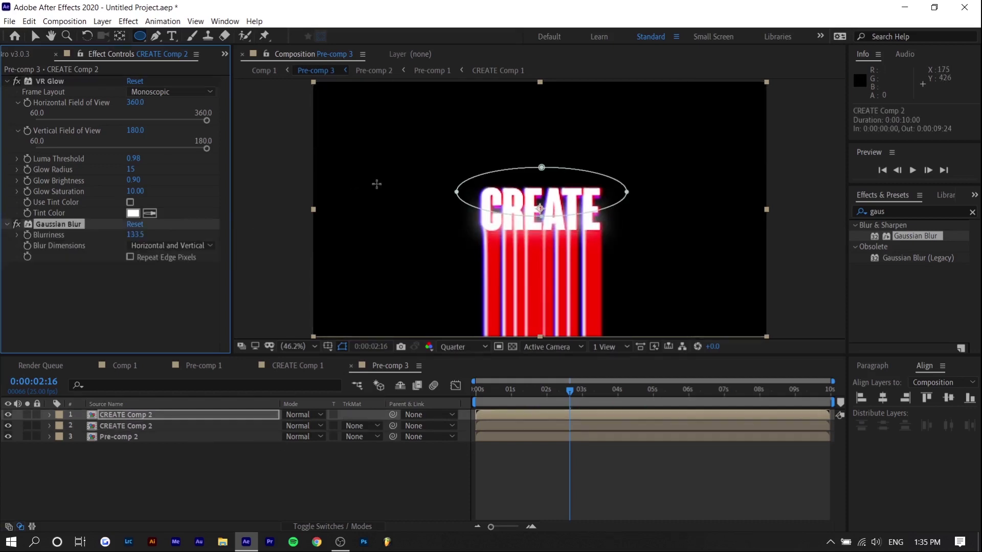
left_click(544, 445)
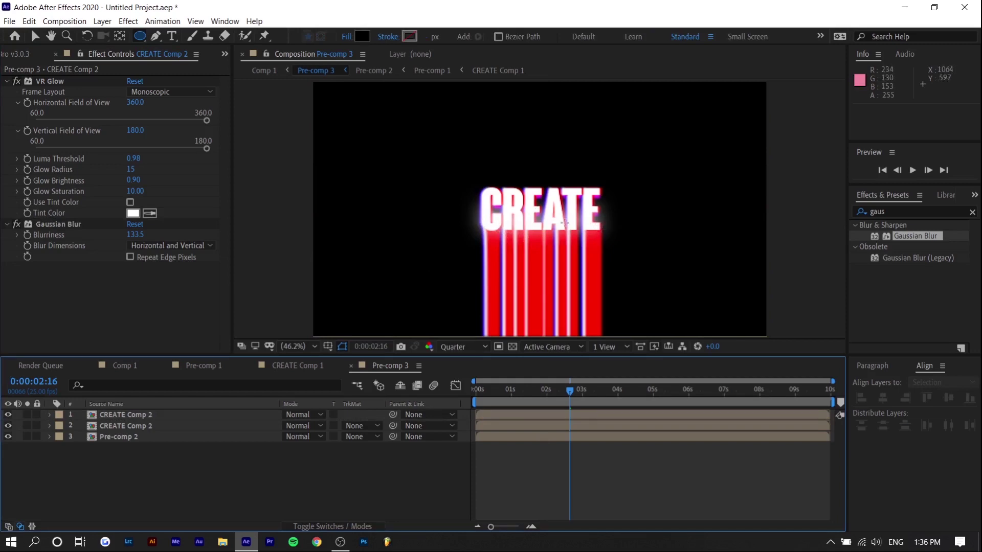
left_click(204, 371)
Apply Hue/Saturation to Pre-comp 3 with Master Hue about 245° to turn the streaks blue
left_click(132, 370)
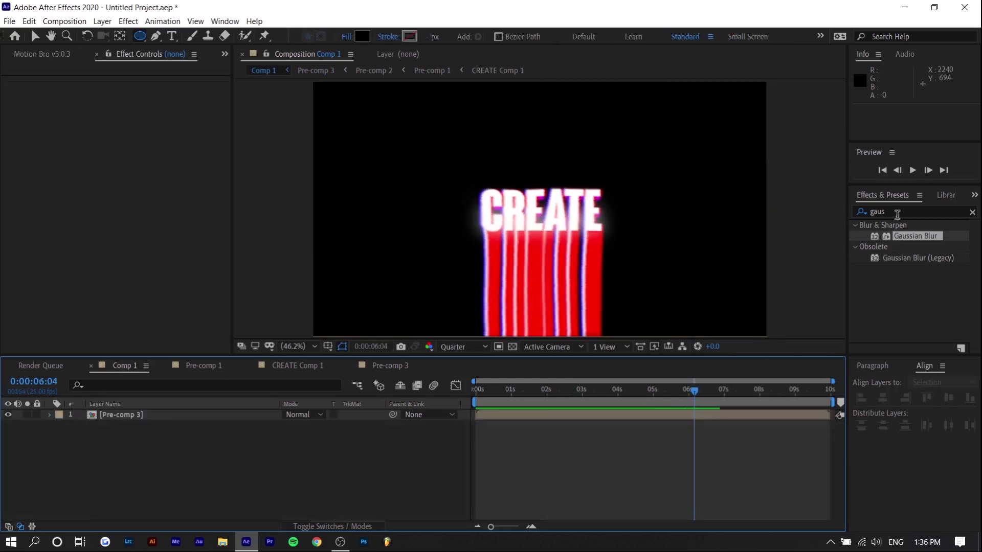
left_click(896, 212)
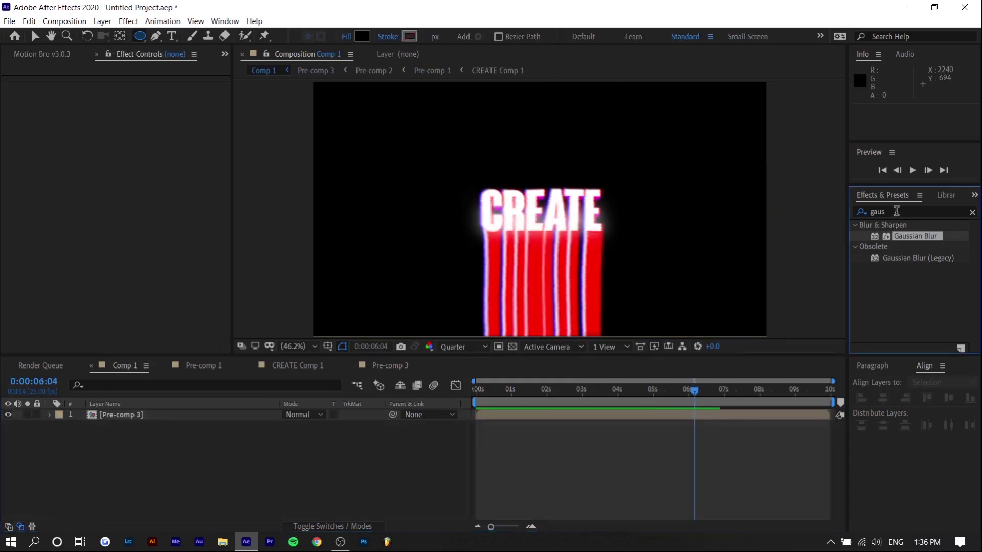
double_click(896, 211)
type("hue")
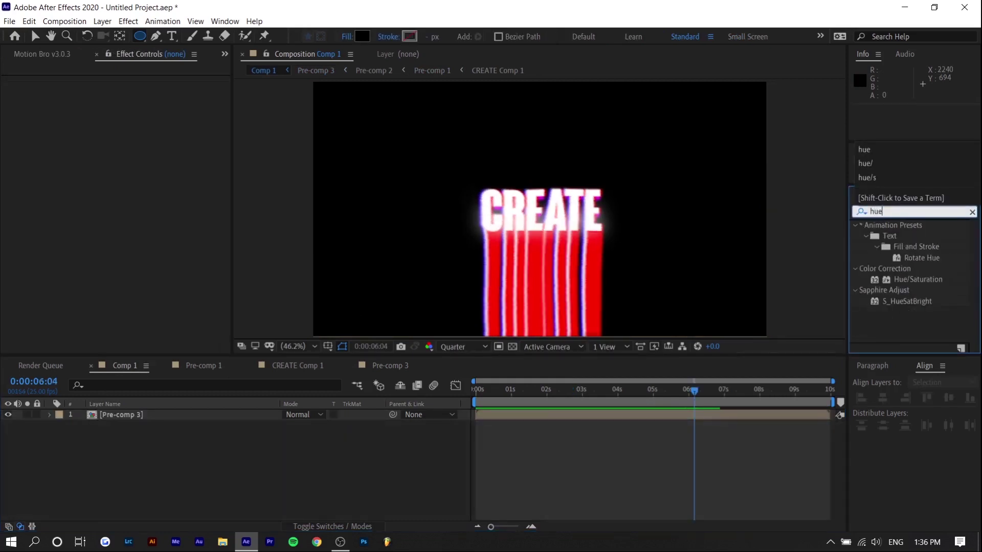
left_click(896, 280)
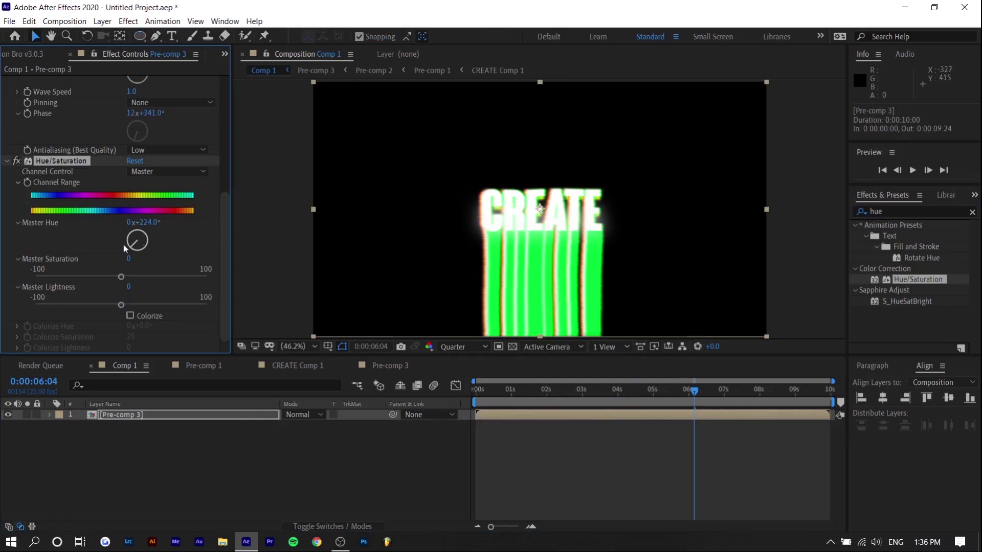
left_click_drag(124, 244, 99, 258)
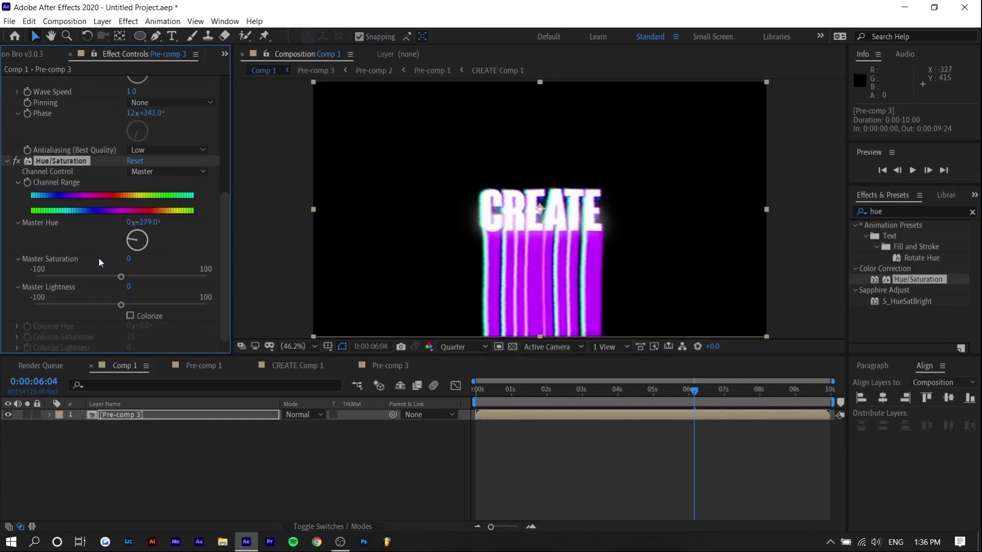
left_click(494, 397)
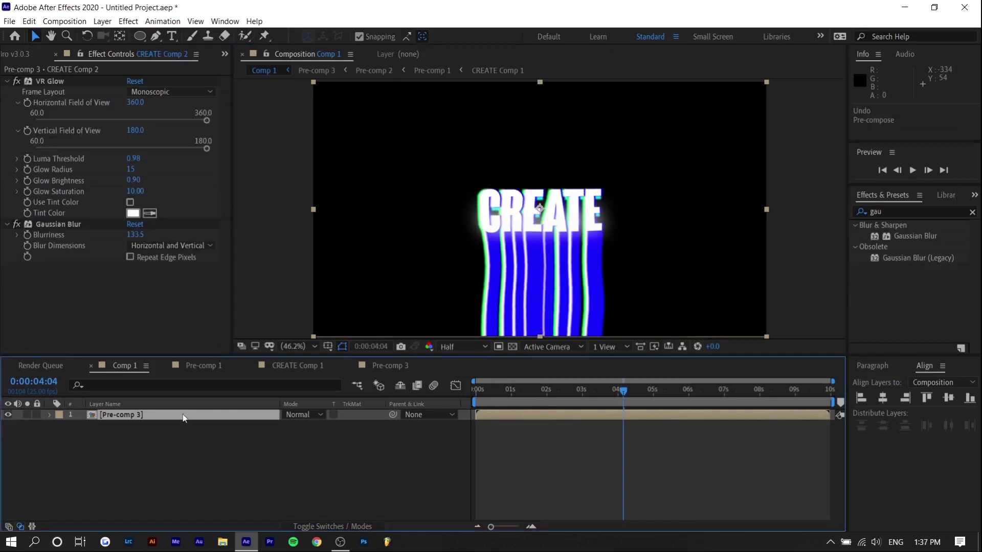
Pre-compose the Pre-comp 3 layer with all attributes into Pre-comp 3 Comp 1, then duplicate it
right_click(183, 415)
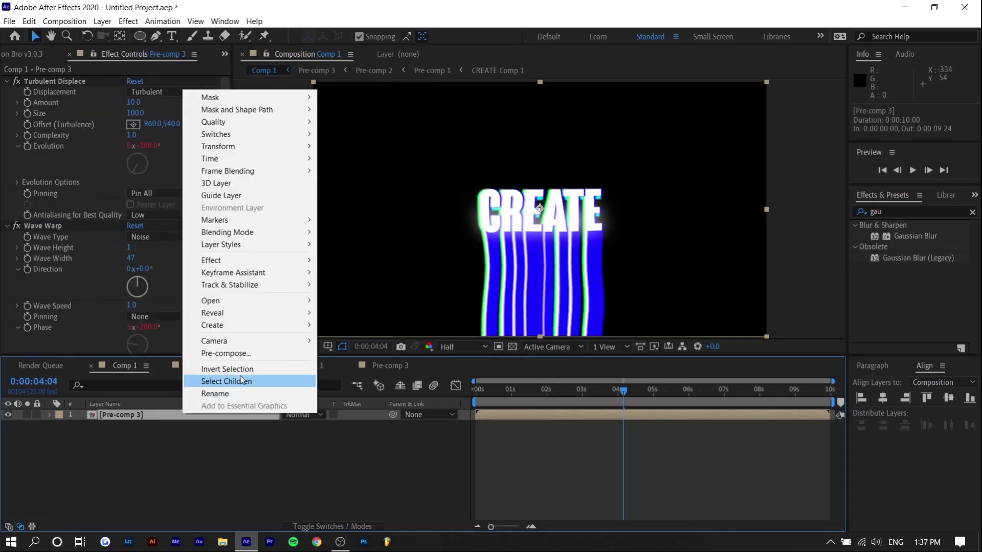
left_click(257, 354)
left_click(420, 281)
left_click(521, 355)
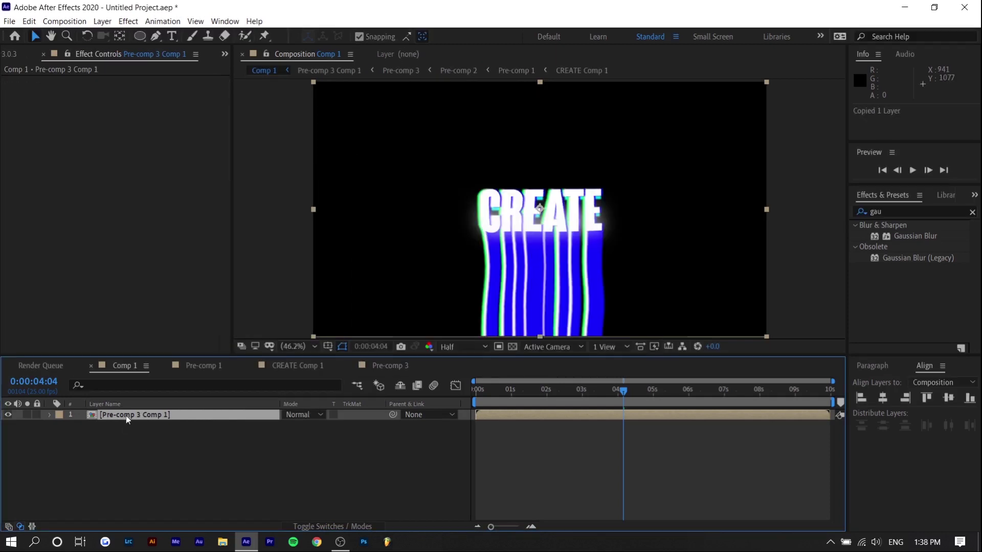
key("ctrl+c")
key("ctrl+v")
Give the top copy Gaussian Blur 32.7 and an inverted ellipse mask around CREATE
left_click_drag(903, 237, 197, 407)
left_click_drag(129, 92, 386, 145)
key("q")
mouse_move(444, 174)
left_mouse_down()
mouse_move(714, 279)
mouse_move(655, 260)
left_mouse_up()
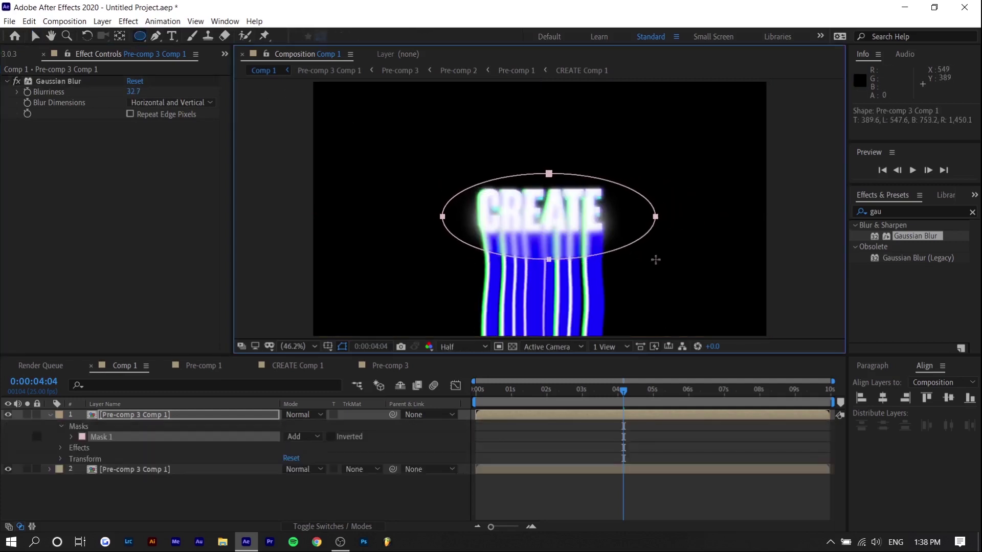
left_click(332, 437)
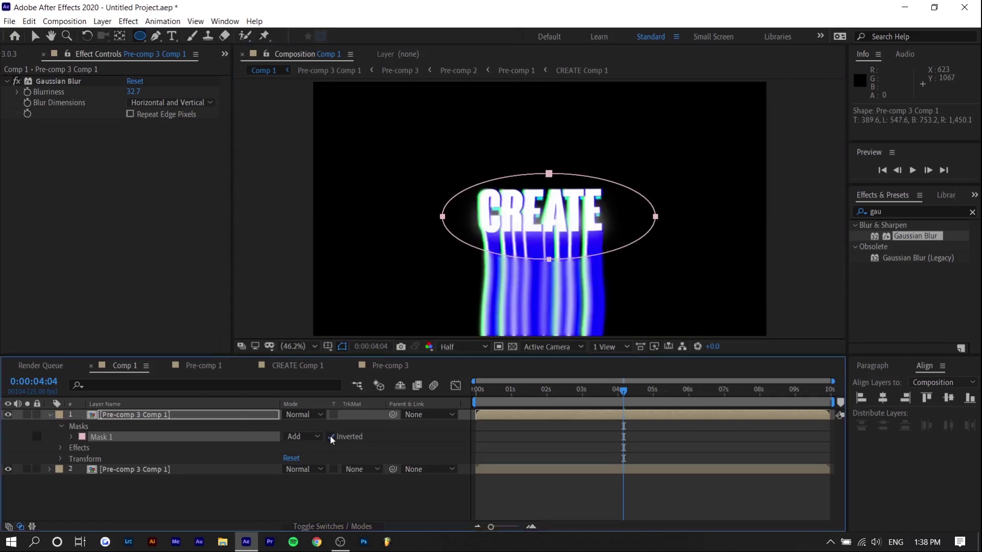